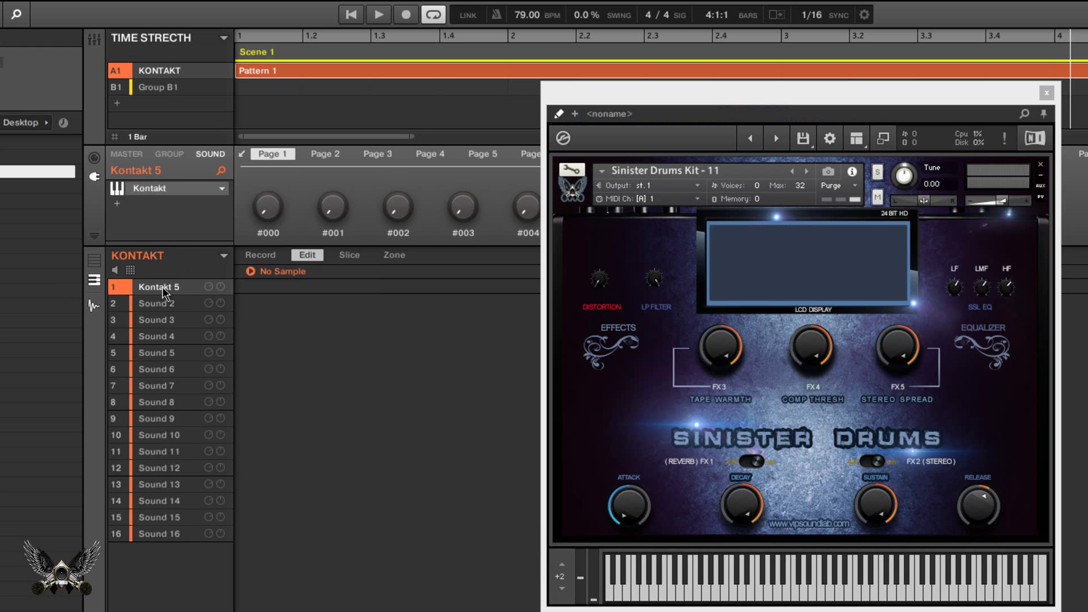
# Select Group B1 and show the King Step Sample Chop waveform in the Sampler's Edit view
pyautogui.click(166, 87)
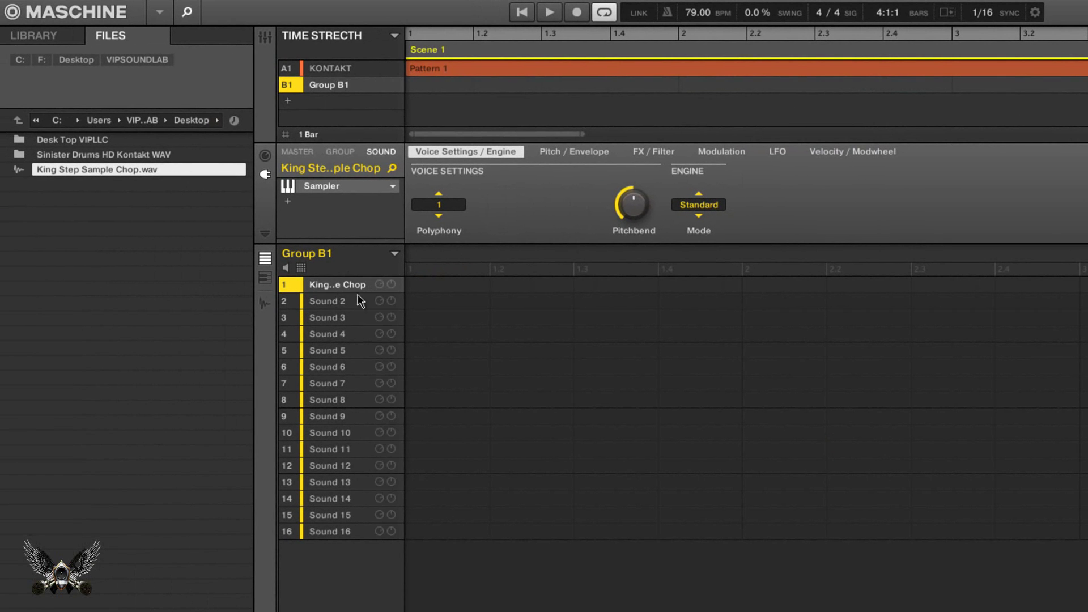
pyautogui.click(264, 307)
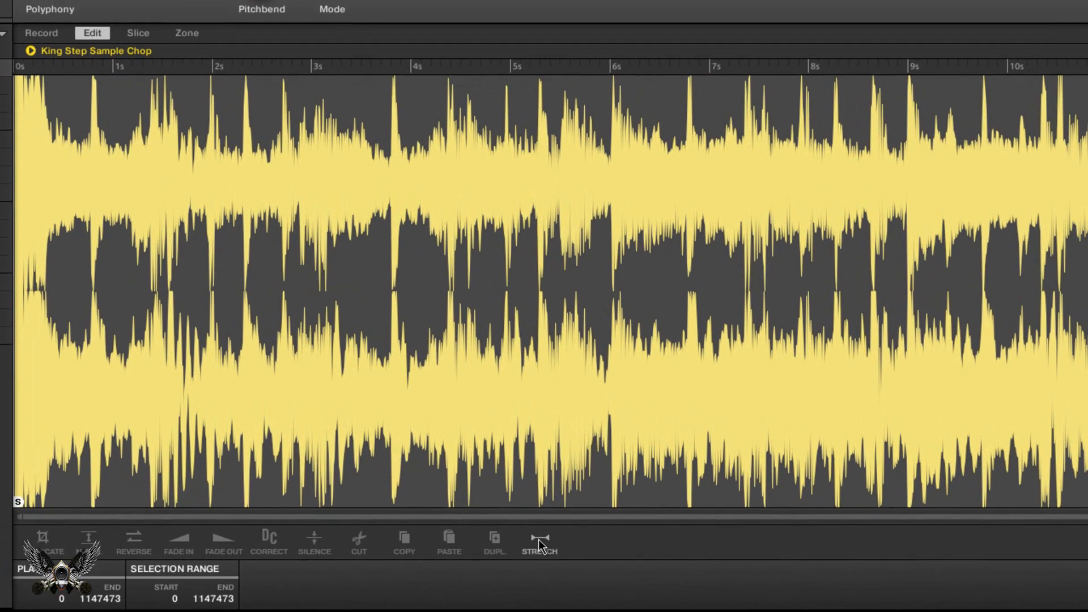
# Open the Stretch panel for the King Step Sample Chop sample
pyautogui.click(695, 560)
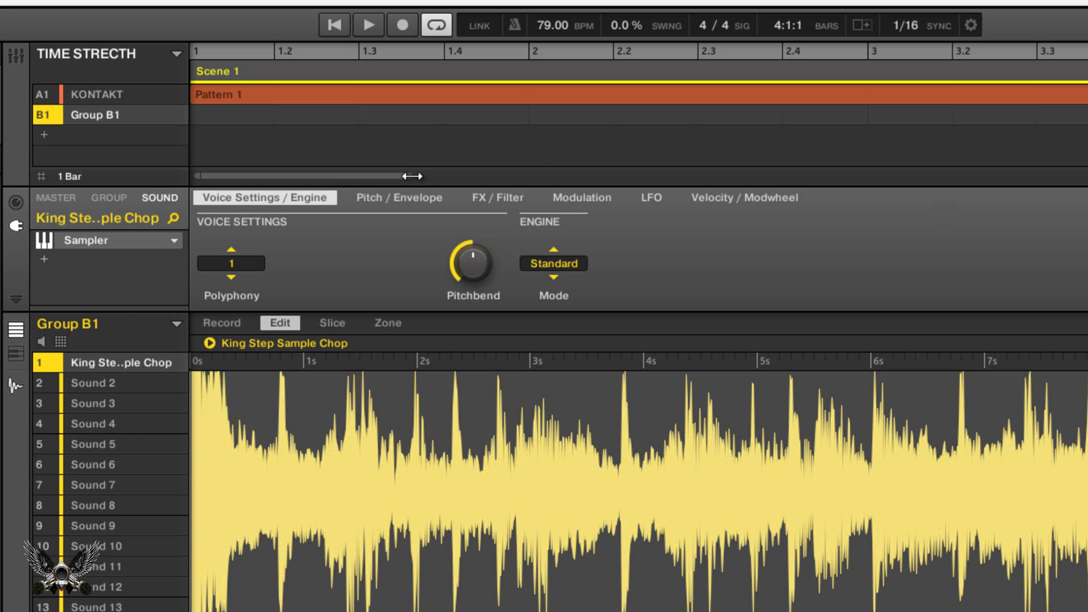
# Zoom out the arranger and set the loop range to span bars 1–5
pyautogui.moveTo(413, 176); pyautogui.dragTo(501, 181)
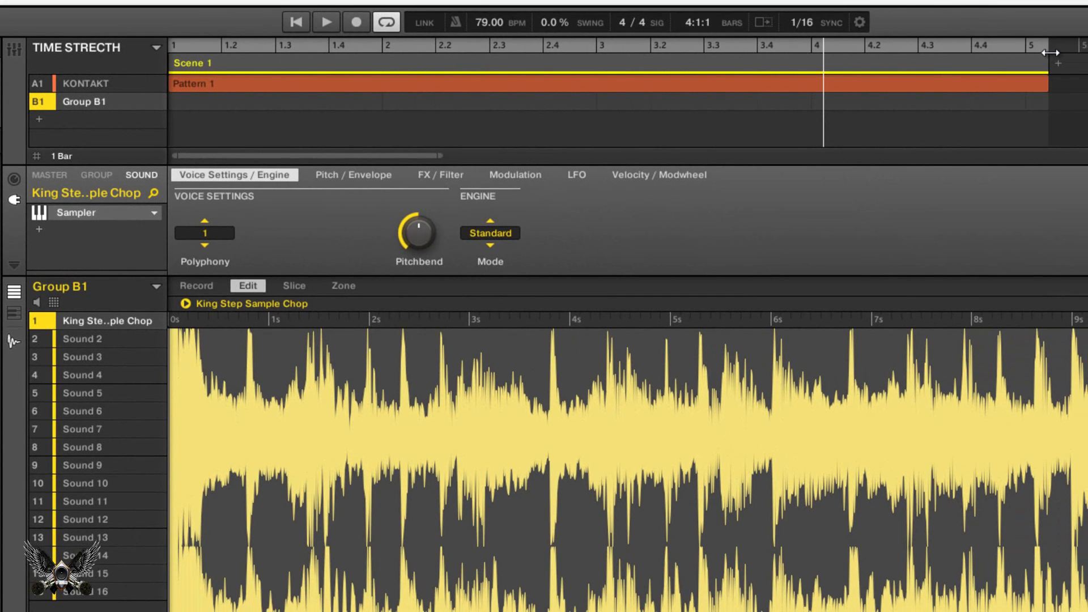
pyautogui.moveTo(1051, 53); pyautogui.dragTo(1027, 53)
pyautogui.moveTo(1023, 47)
pyautogui.mouseDown()
pyautogui.moveTo(325, 59)
pyautogui.moveTo(393, 48)
pyautogui.moveTo(377, 48)
pyautogui.moveTo(828, 50)
pyautogui.moveTo(156, 48)
pyautogui.moveTo(633, 56)
pyautogui.moveTo(173, 63)
pyautogui.mouseUp()
pyautogui.moveTo(256, 61); pyautogui.dragTo(1025, 53)
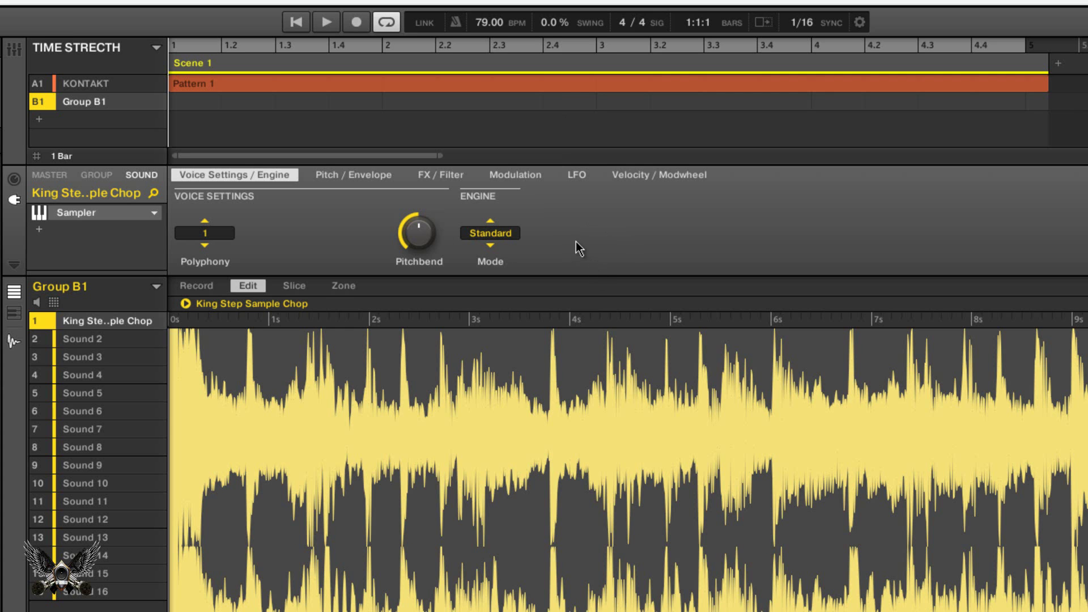
# Open the A1 KONTAKT group's instrument, reposition its window, and show the Mapping Editor
pyautogui.click(107, 85)
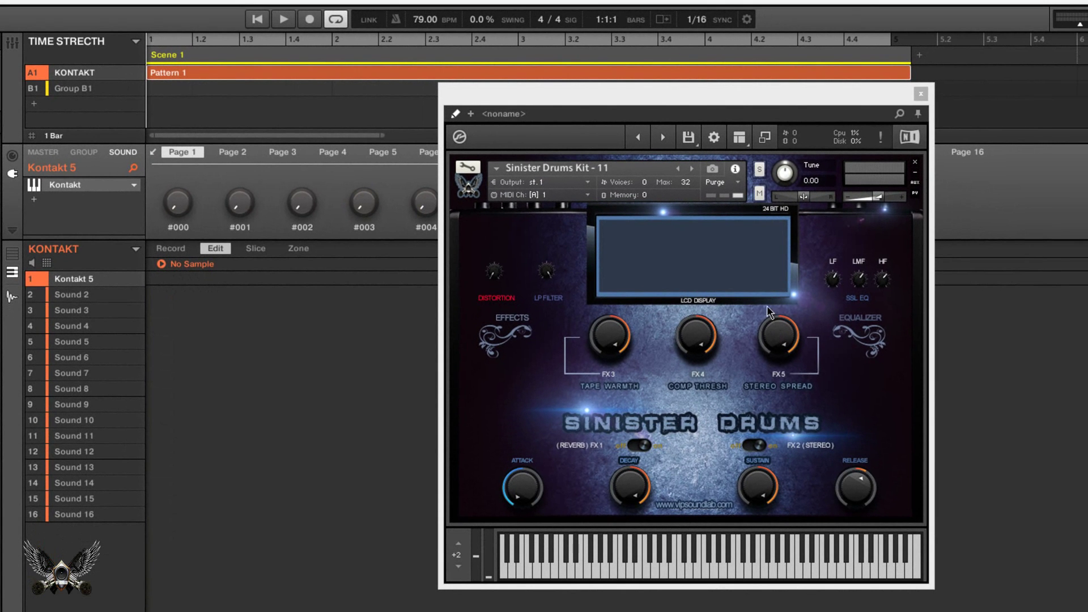
pyautogui.moveTo(686, 107); pyautogui.dragTo(628, 114)
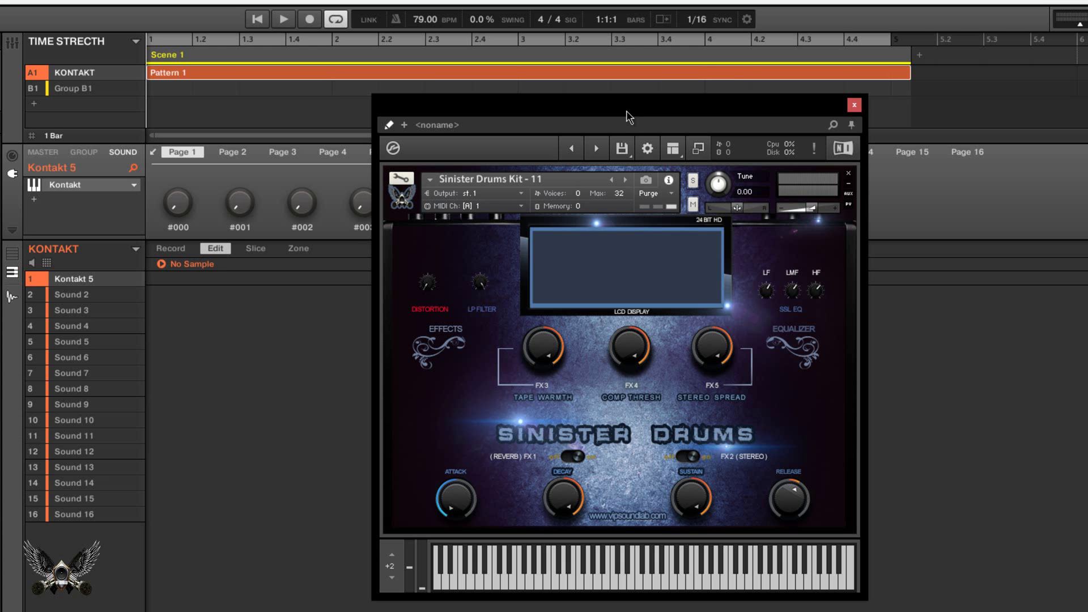
pyautogui.moveTo(629, 118); pyautogui.dragTo(664, 122)
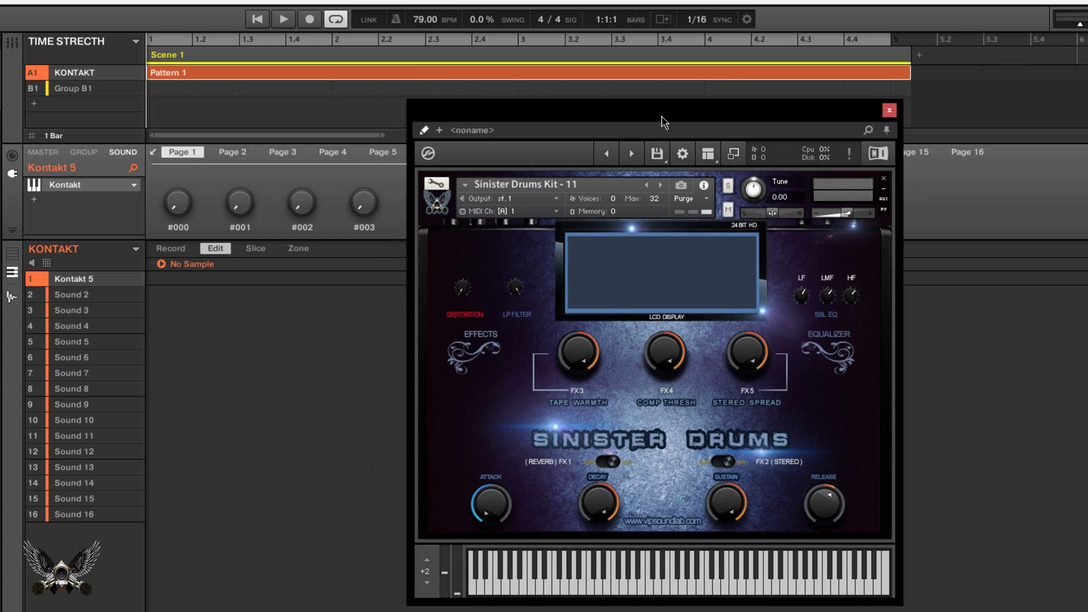
pyautogui.moveTo(664, 122); pyautogui.dragTo(596, 121)
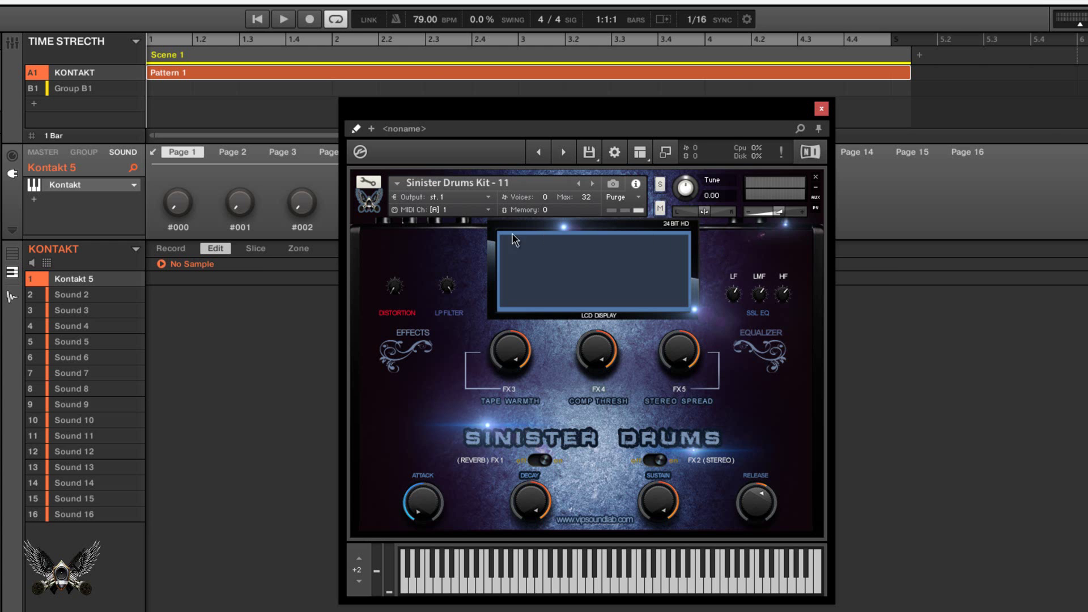
pyautogui.click(368, 182)
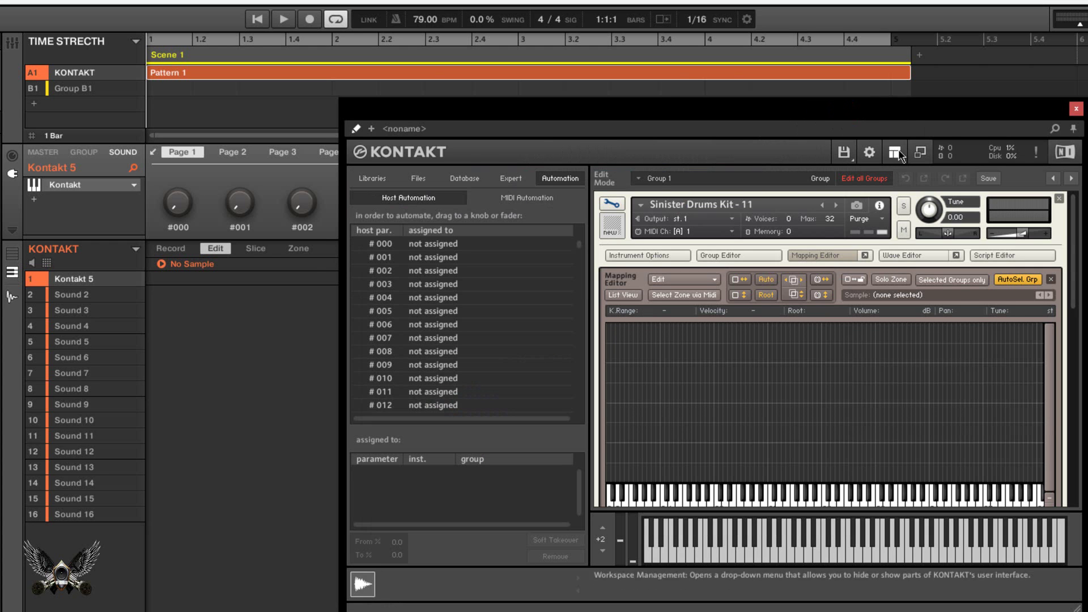
# Drag King Step Sample Chop.wav from the desktop into Kontakt's Mapping Editor as a zone
pyautogui.moveTo(913, 121); pyautogui.dragTo(798, 135)
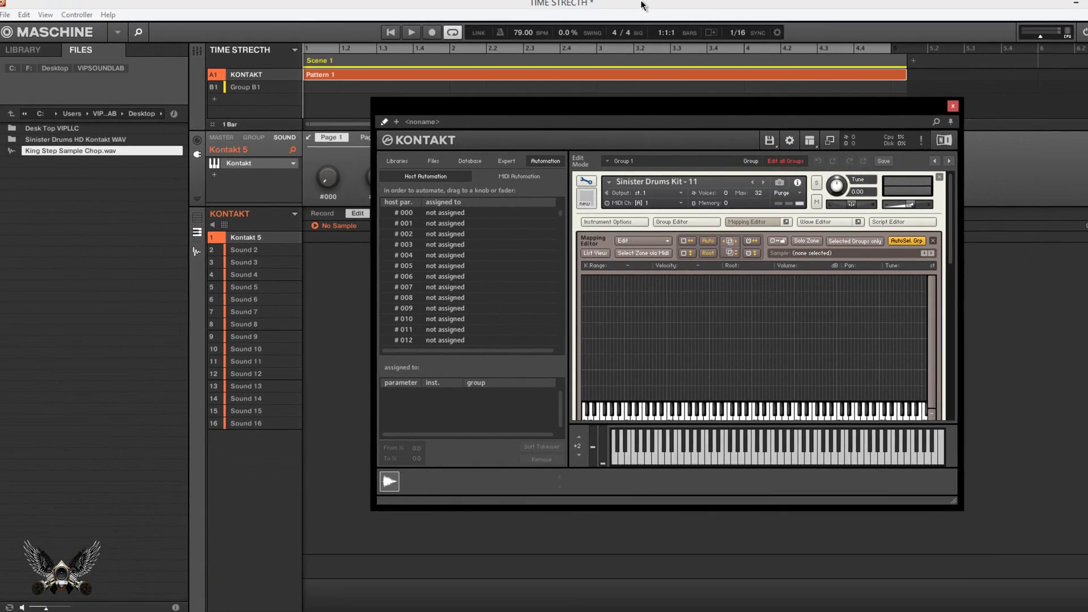
pyautogui.doubleClick(598, 3)
pyautogui.moveTo(595, 31); pyautogui.dragTo(252, 67)
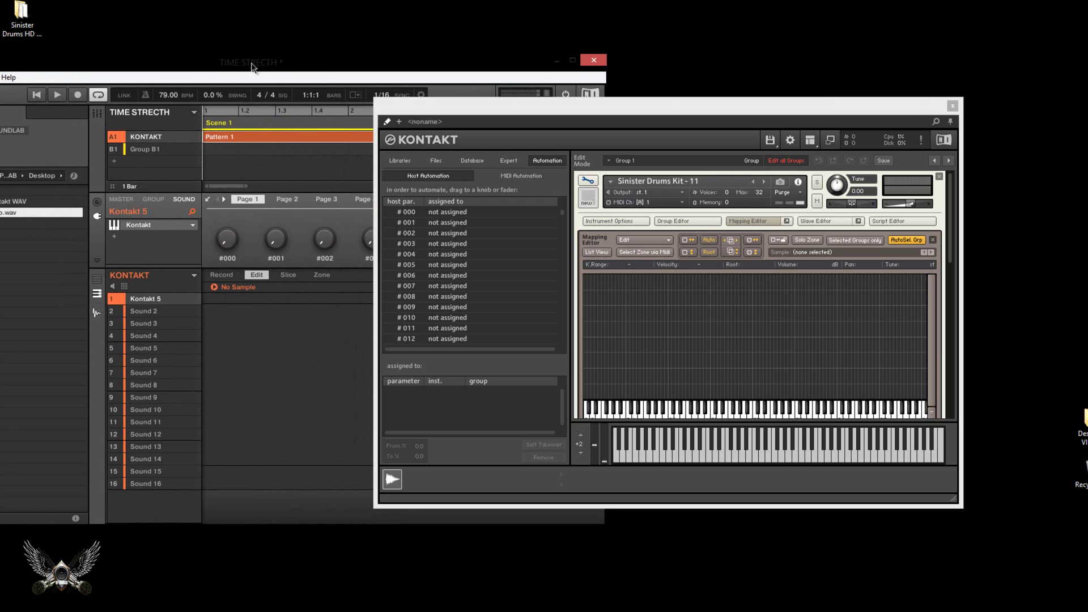
pyautogui.moveTo(252, 67); pyautogui.dragTo(522, 42)
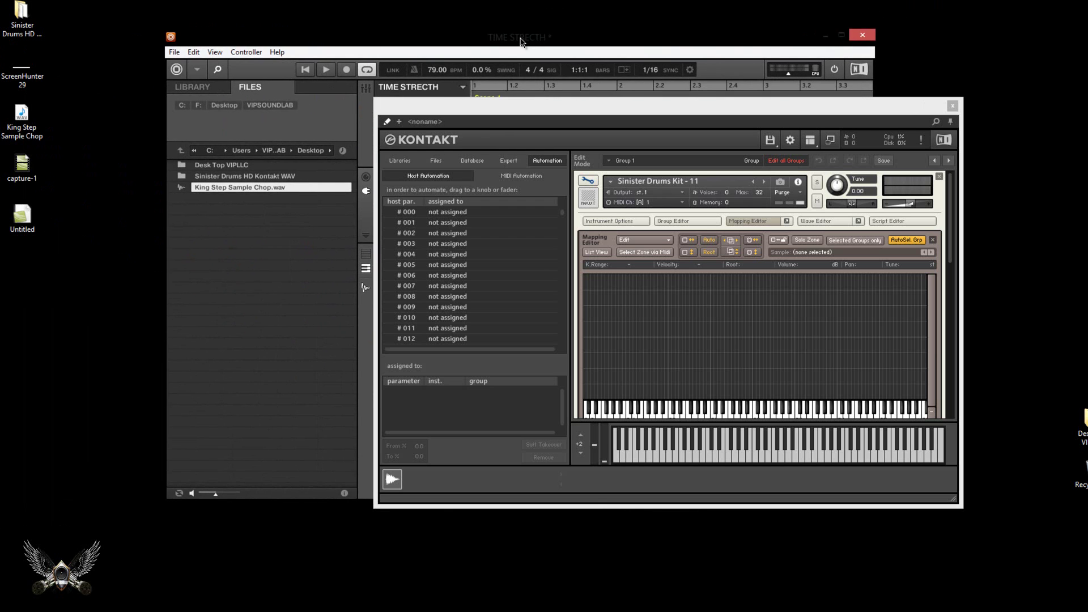
pyautogui.click(32, 123)
pyautogui.moveTo(31, 122); pyautogui.dragTo(737, 313)
pyautogui.click(842, 35)
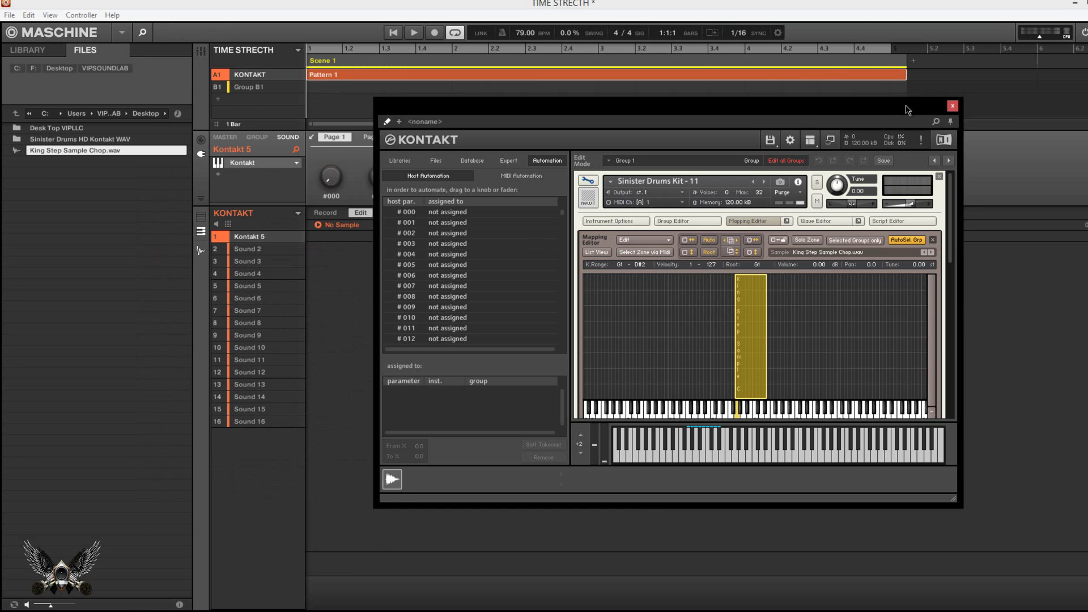
# Stretch the King Step Sample Chop zone across keys E-1 to C#5, keeping root G1
pyautogui.moveTo(926, 103); pyautogui.dragTo(861, 98)
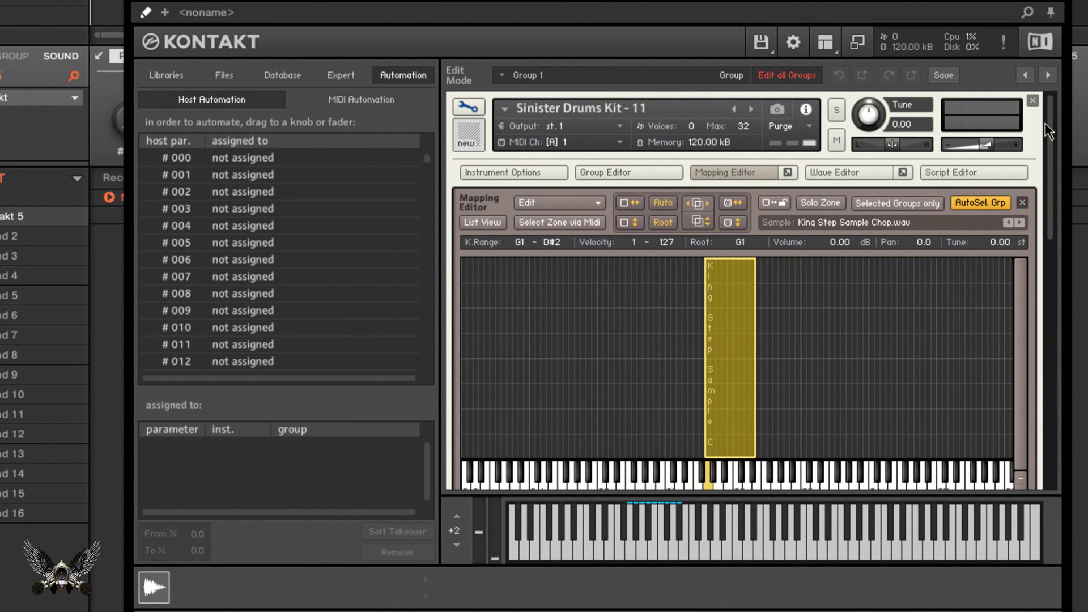
pyautogui.moveTo(1051, 123); pyautogui.dragTo(1047, 168)
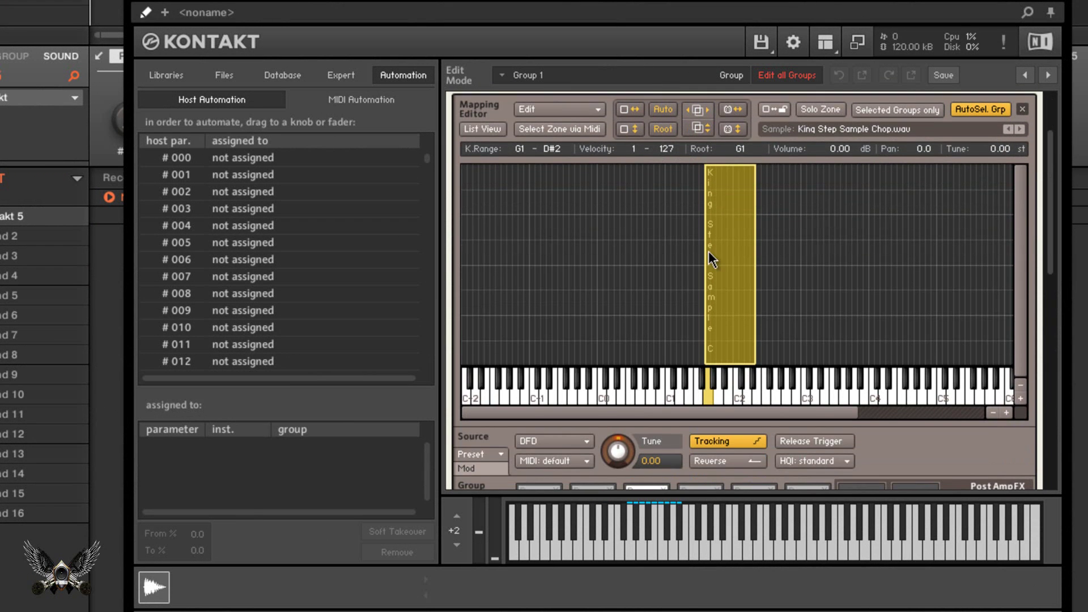
pyautogui.moveTo(707, 251); pyautogui.dragTo(595, 256)
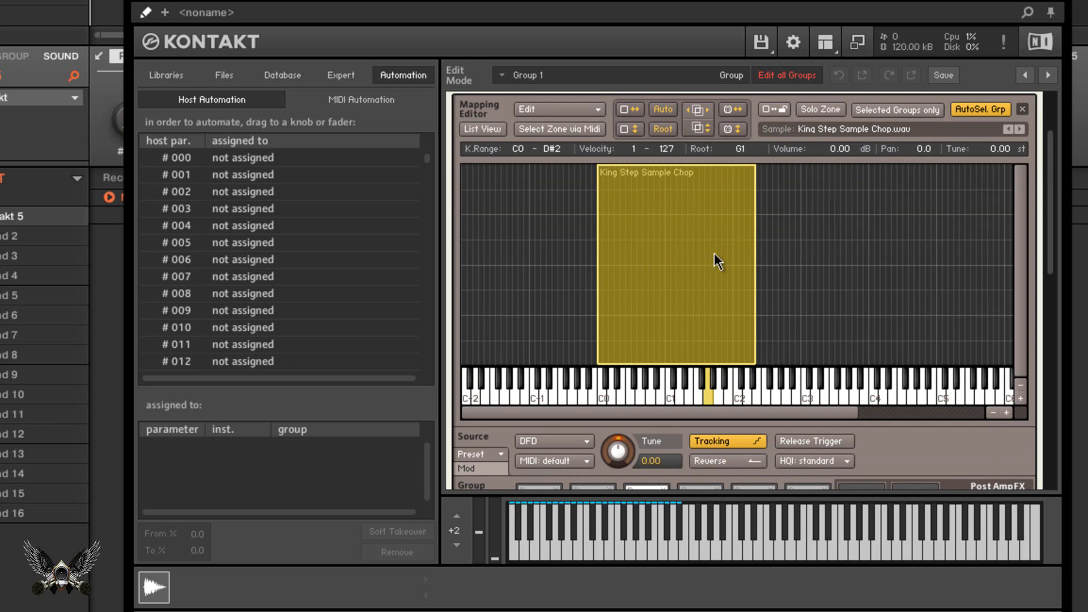
pyautogui.moveTo(760, 255); pyautogui.dragTo(947, 265)
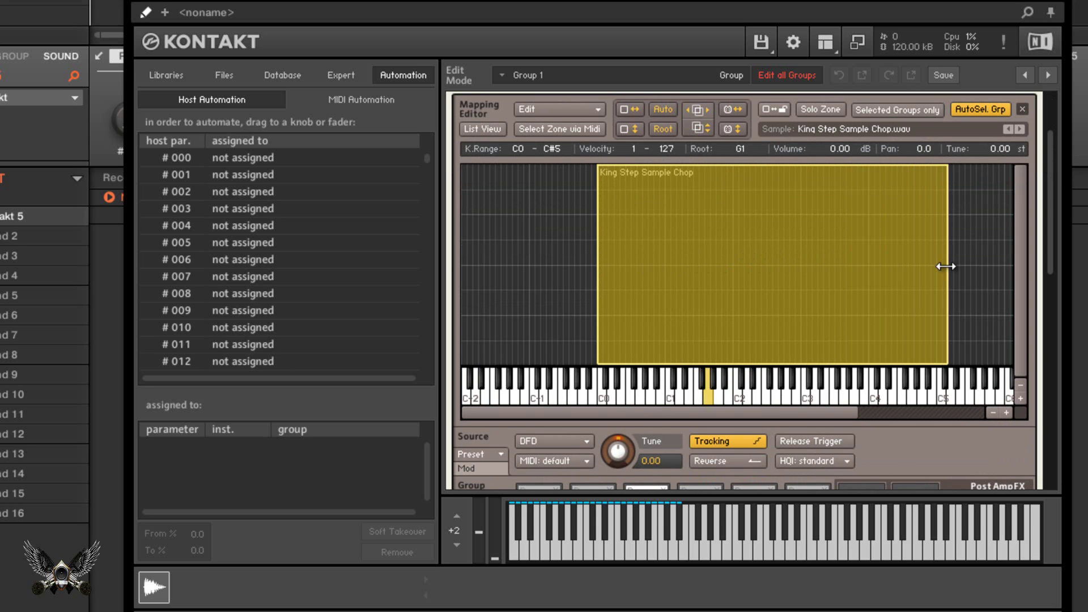
pyautogui.moveTo(599, 253); pyautogui.dragTo(555, 247)
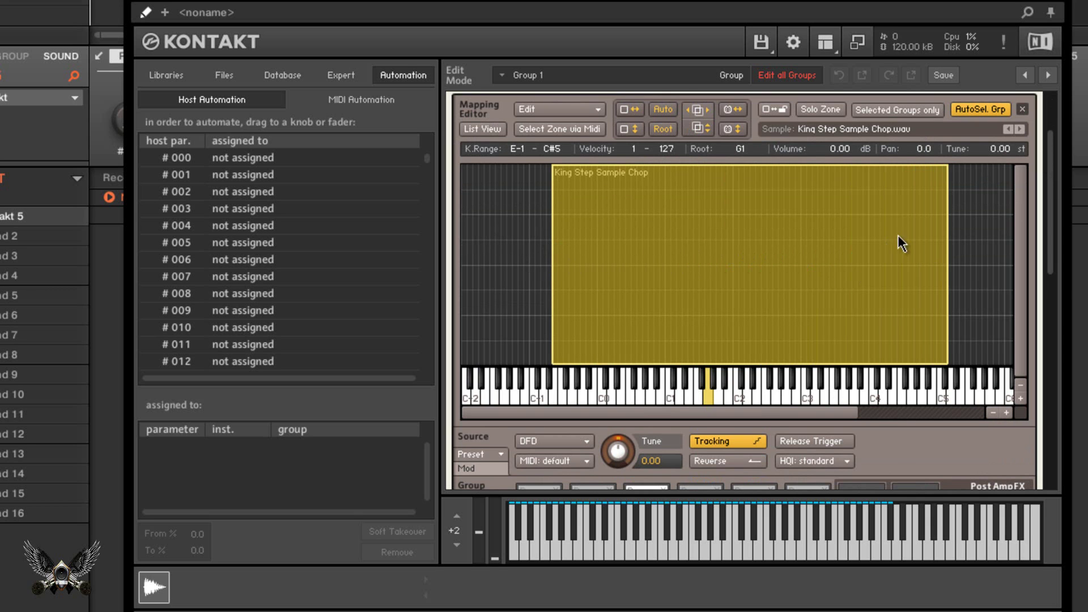
pyautogui.scroll(3, 1055, 176)
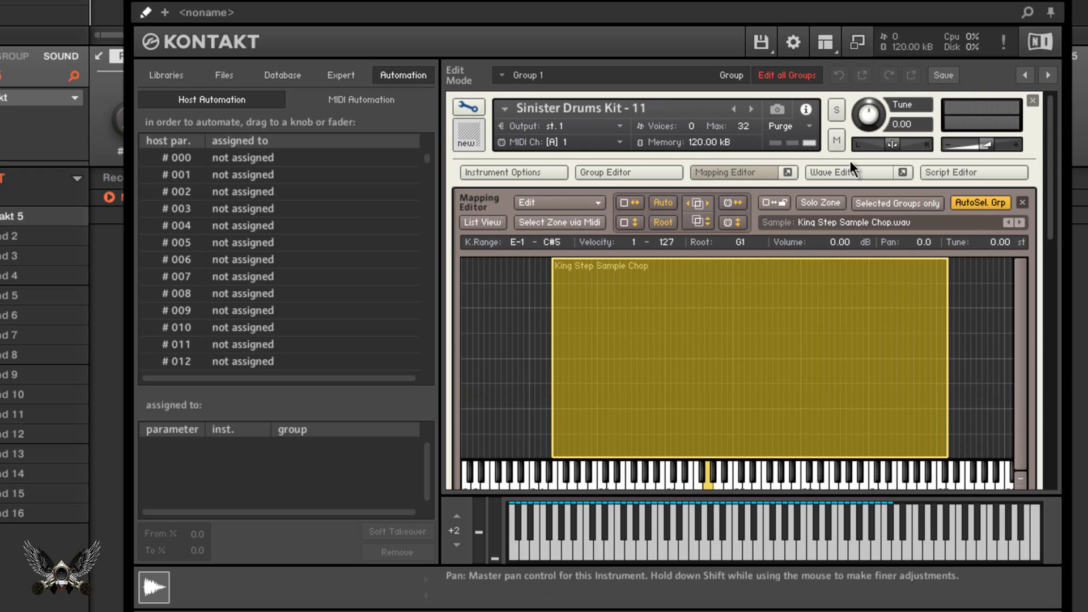
# Close the Mapping Editor, check the MIDI port list unchanged, and open the DFD Source mode list
pyautogui.click(750, 173)
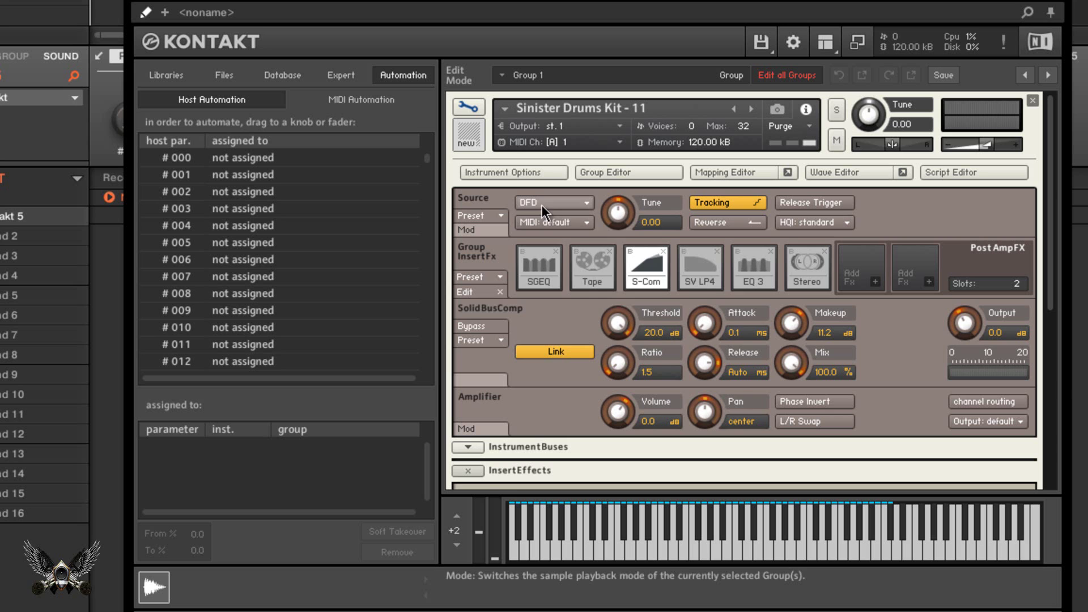
pyautogui.click(560, 220)
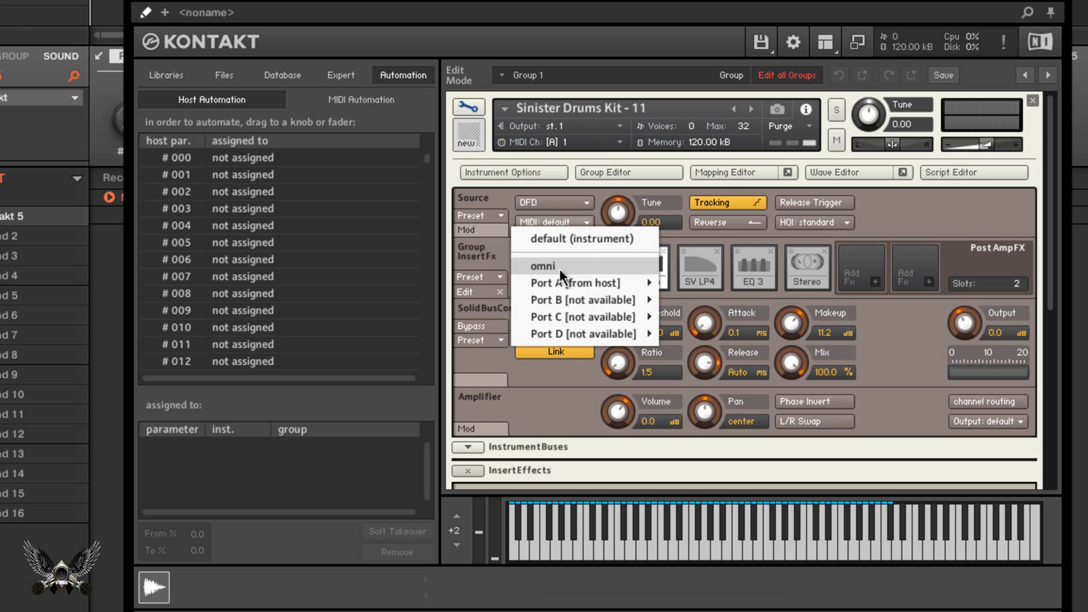
pyautogui.moveTo(556, 281)
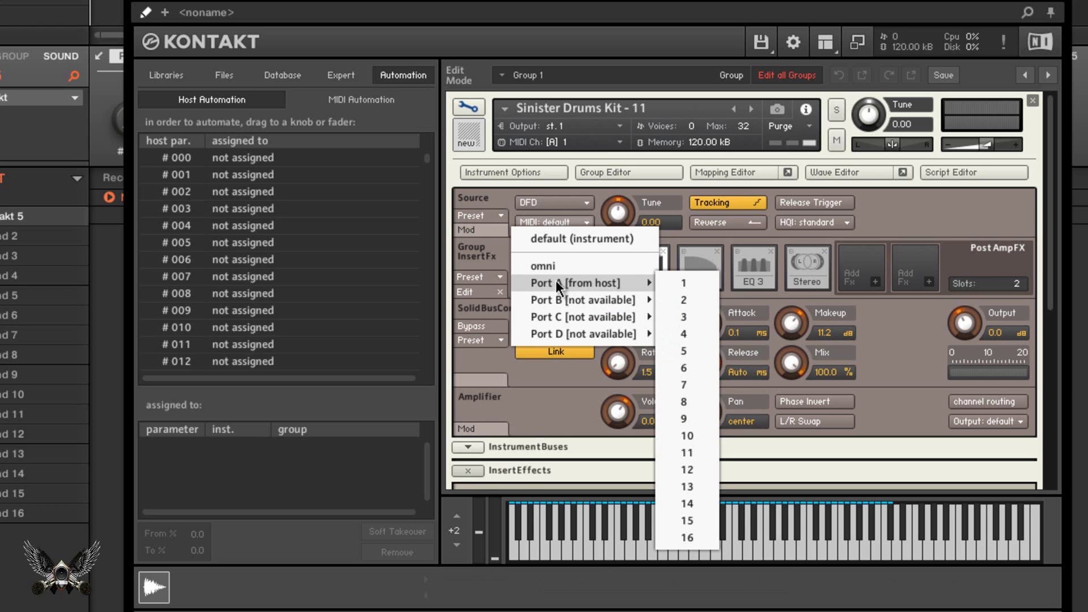
pyautogui.click(498, 198)
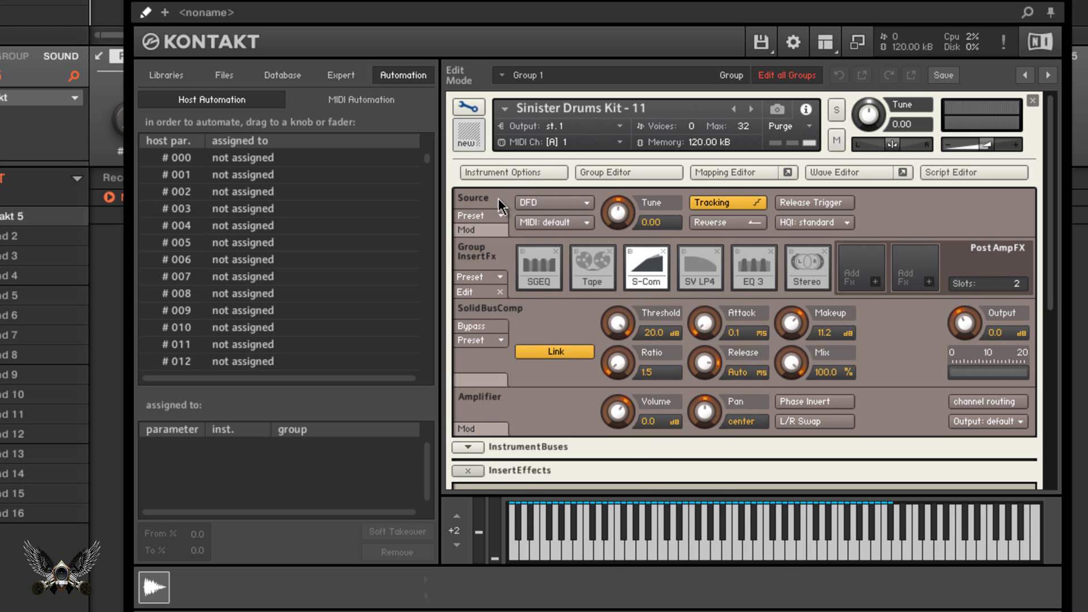
pyautogui.click(579, 202)
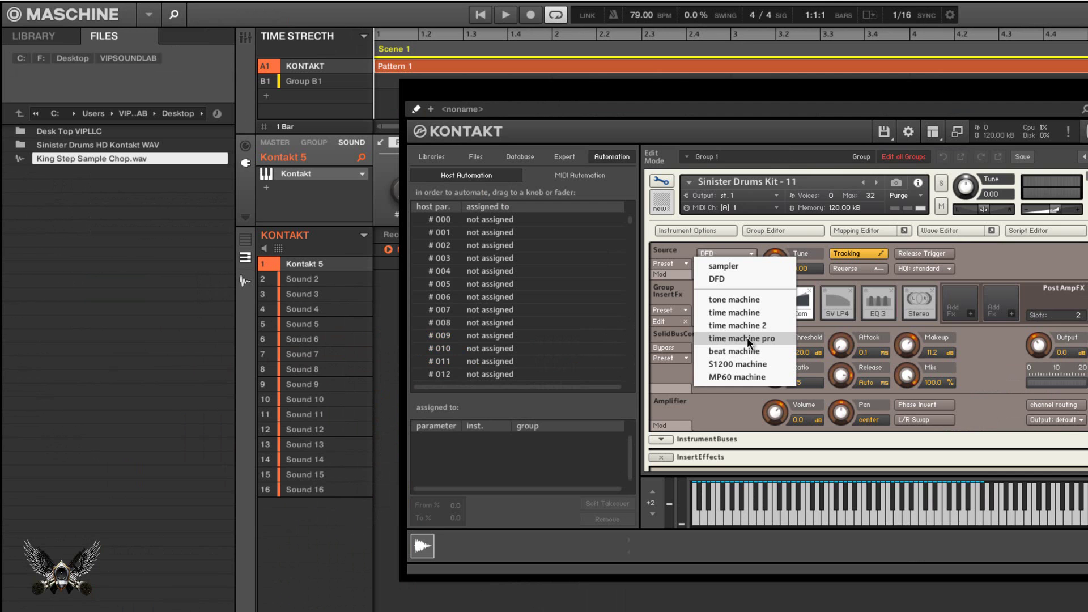
# Set the source mode to Time Machine Pro and move the Kontakt window below the arranger
pyautogui.click(1071, 500)
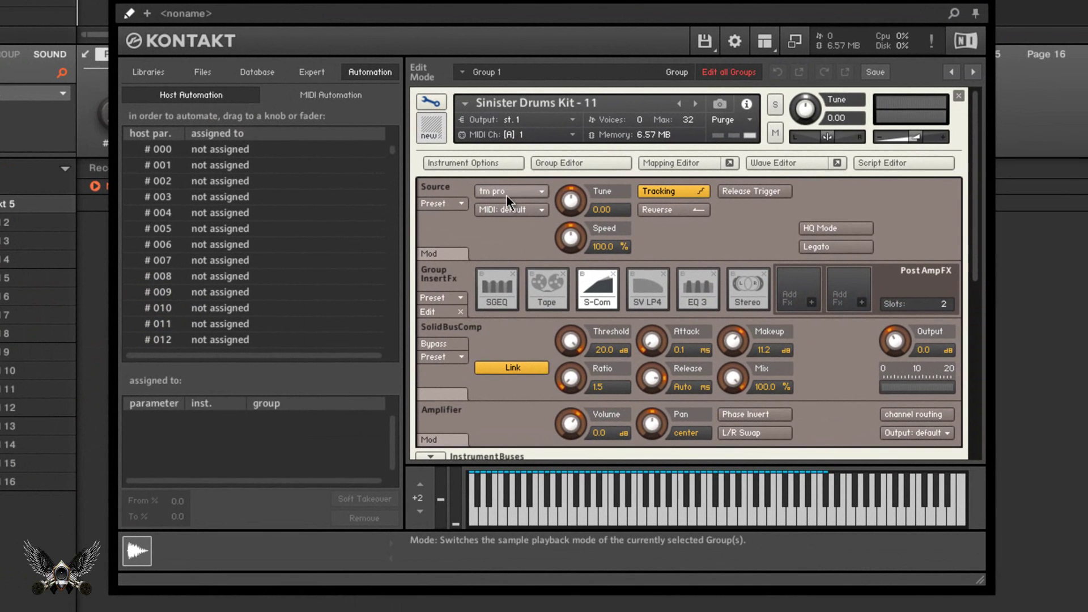
pyautogui.click(433, 101)
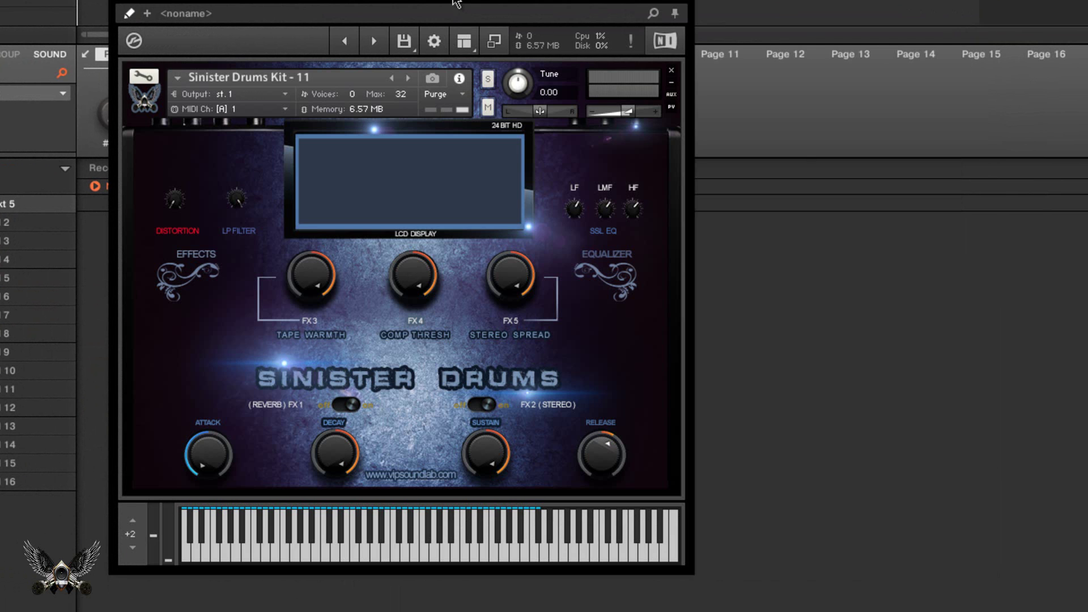
pyautogui.moveTo(457, 7); pyautogui.dragTo(800, 22)
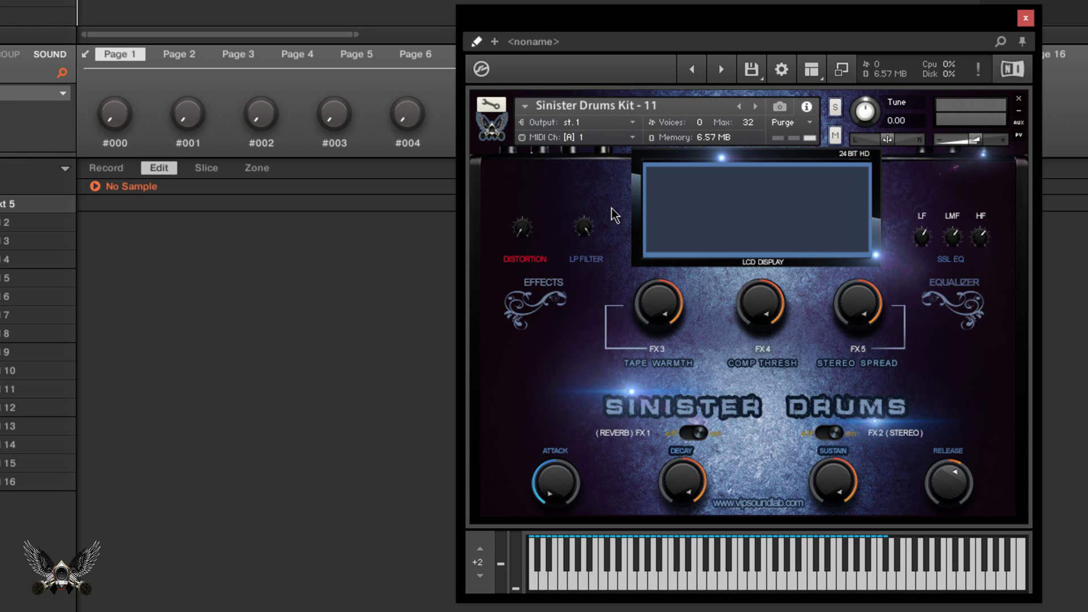
pyautogui.moveTo(709, 21); pyautogui.dragTo(613, 0)
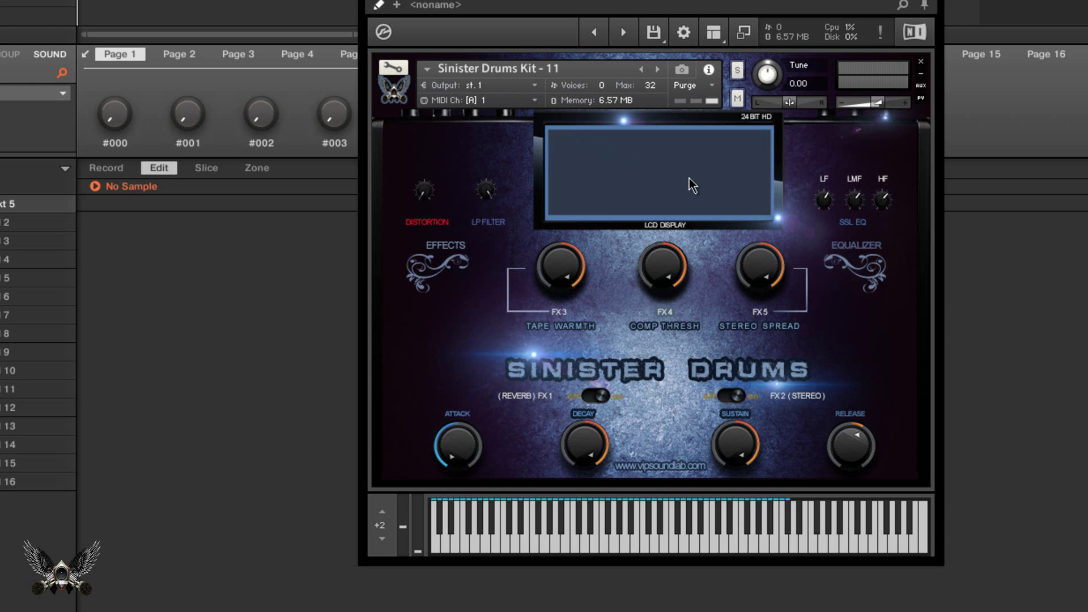
pyautogui.moveTo(720, 11); pyautogui.dragTo(553, 194)
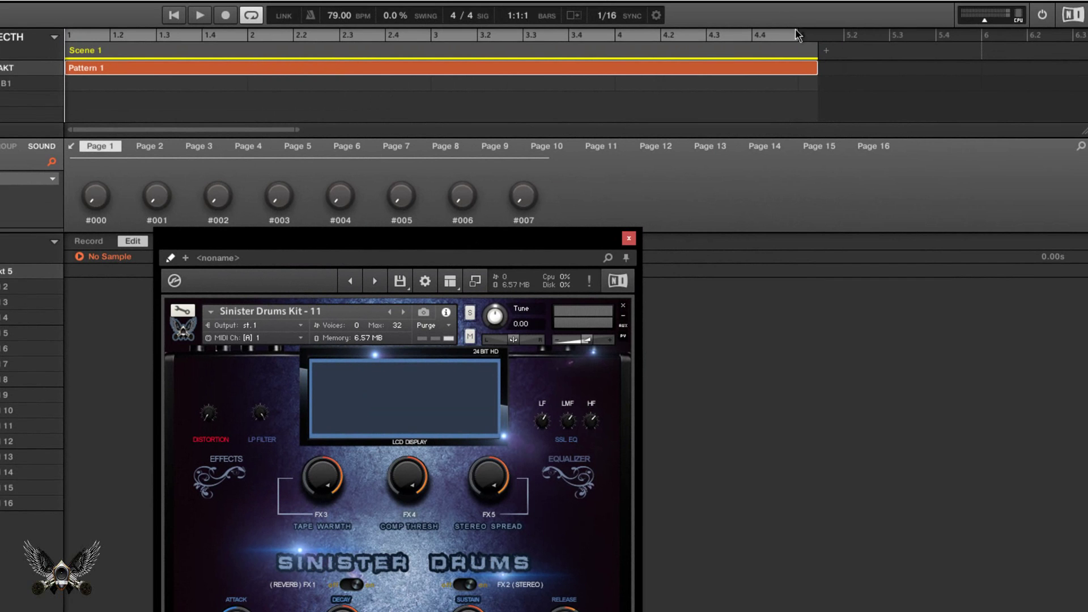
# Move the Kontakt window up and set Sustain to 12 o'clock, leaving Release at 12 o'clock
pyautogui.moveTo(799, 36); pyautogui.dragTo(803, 65)
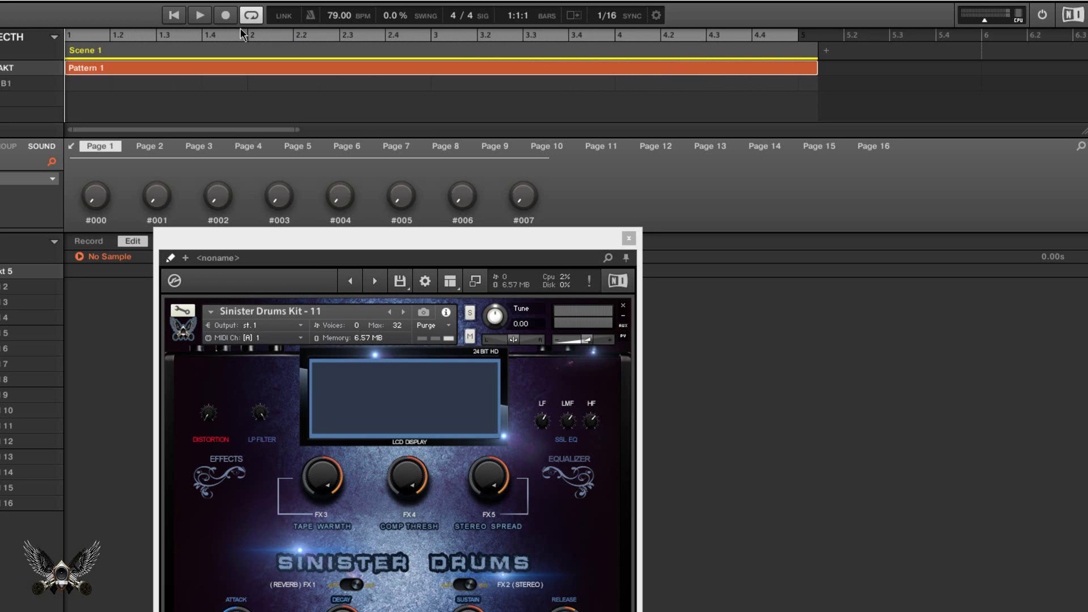
pyautogui.moveTo(441, 248); pyautogui.dragTo(484, 141)
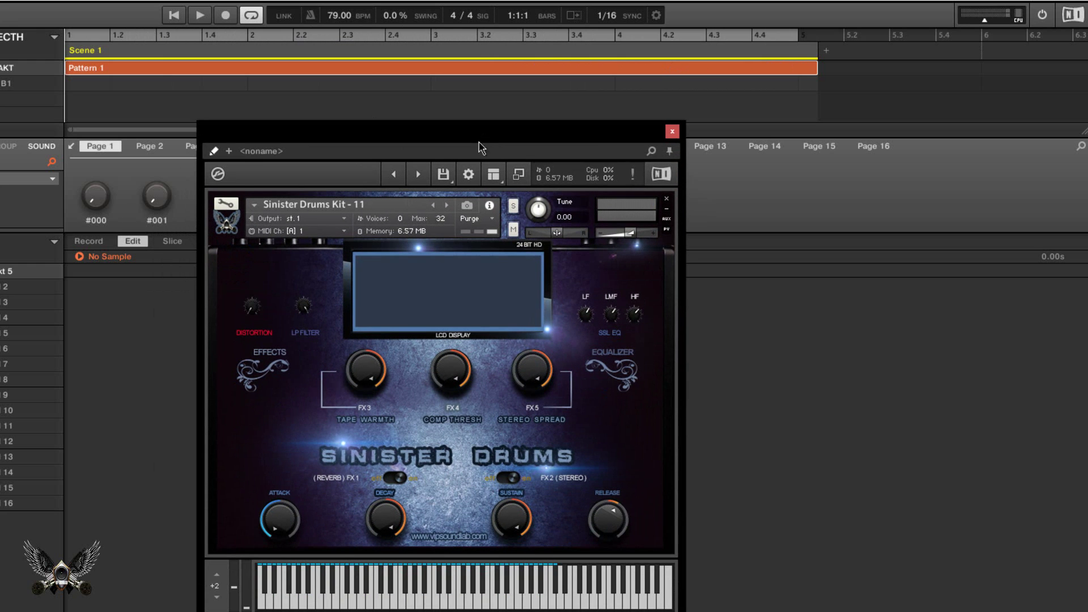
pyautogui.moveTo(512, 526); pyautogui.dragTo(524, 495)
pyautogui.moveTo(613, 539); pyautogui.dragTo(607, 522)
pyautogui.moveTo(611, 522); pyautogui.dragTo(609, 529)
# Set the project tempo in the transport bar to 80.30 BPM
pyautogui.doubleClick(341, 17)
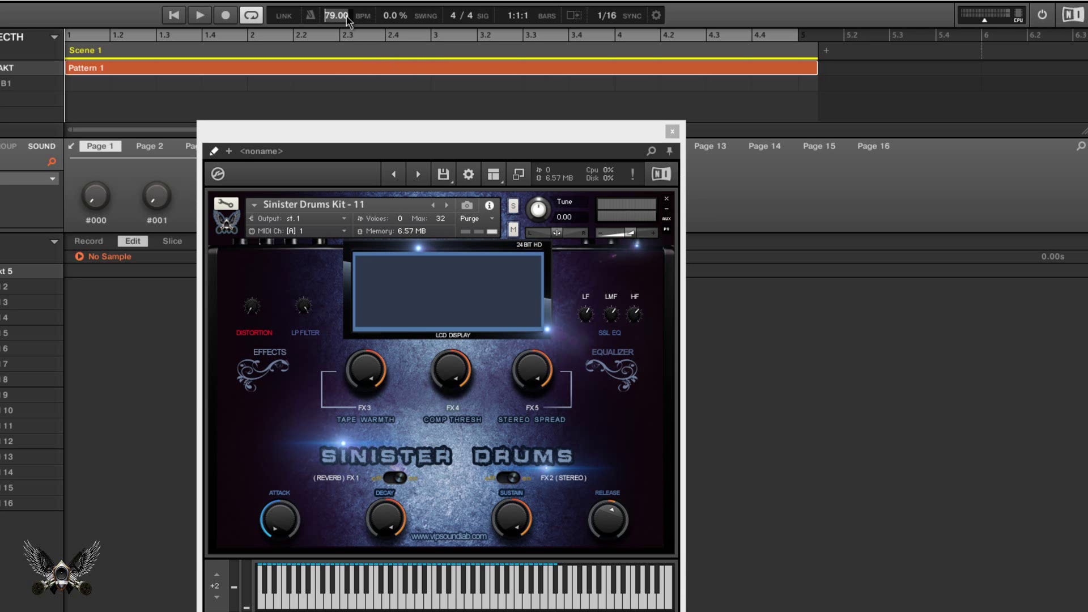
pyautogui.write('80')
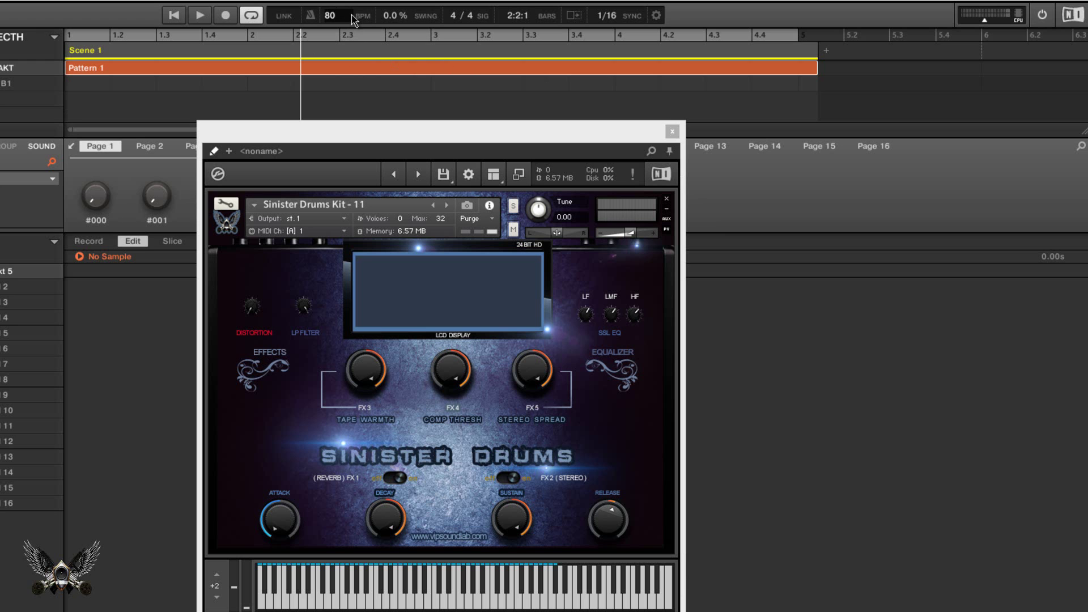
pyautogui.write('.30')
pyautogui.press('Return')
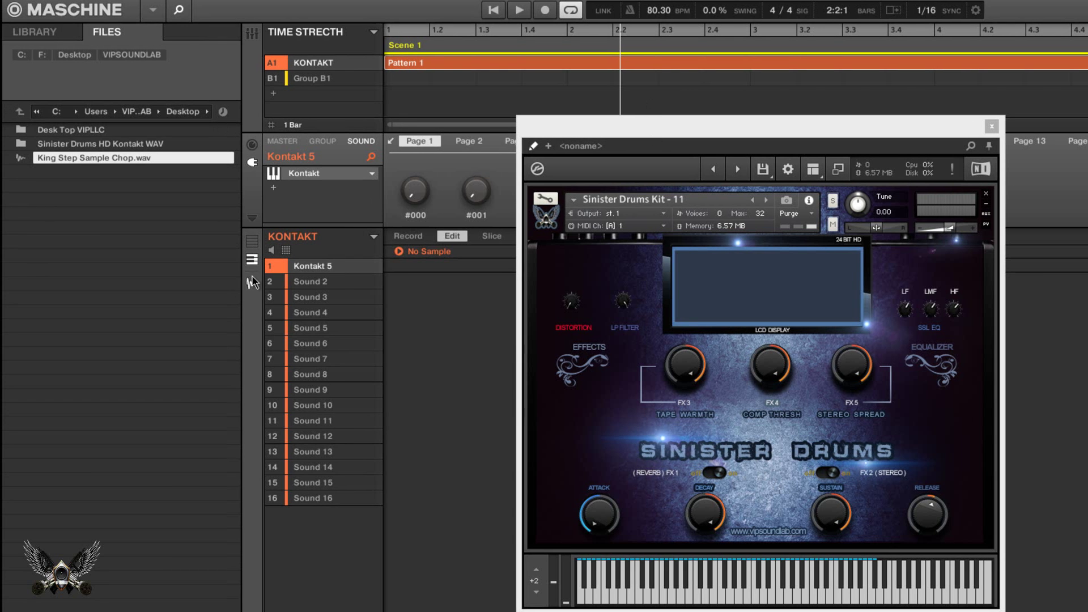
# Delete every Kontakt 5 note from Pattern 1 and trim the pattern to exactly 4:0:0
pyautogui.click(253, 245)
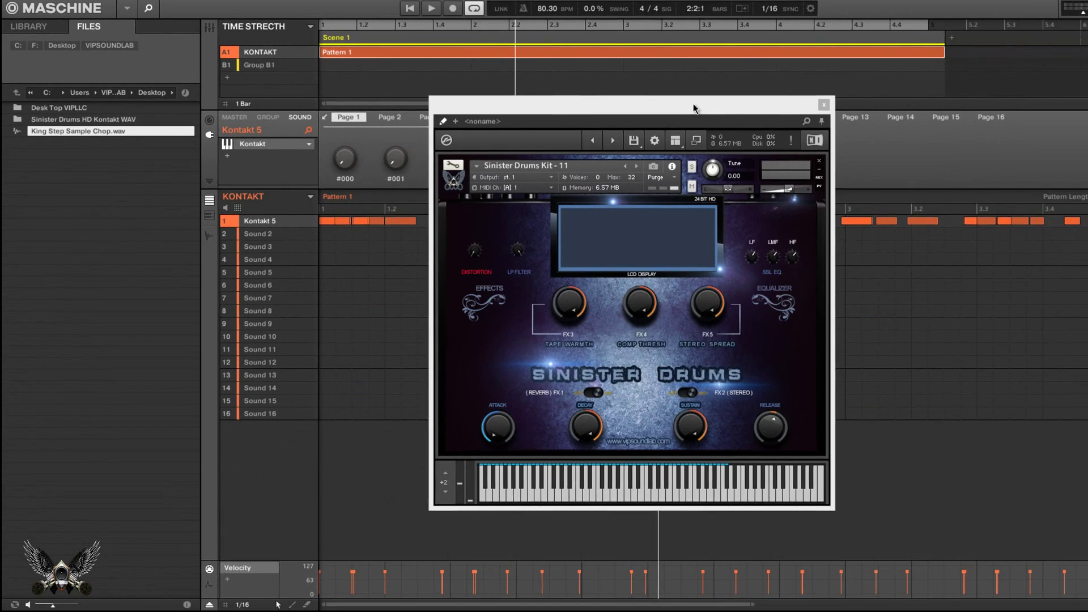
pyautogui.moveTo(837, 125); pyautogui.dragTo(844, 390)
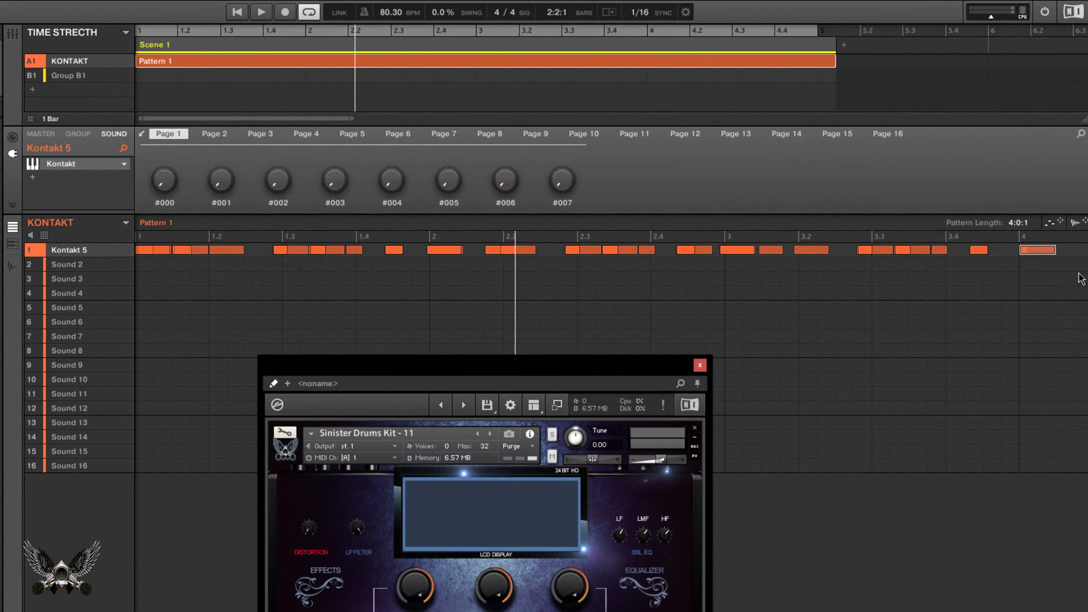
pyautogui.moveTo(1080, 286); pyautogui.dragTo(116, 213)
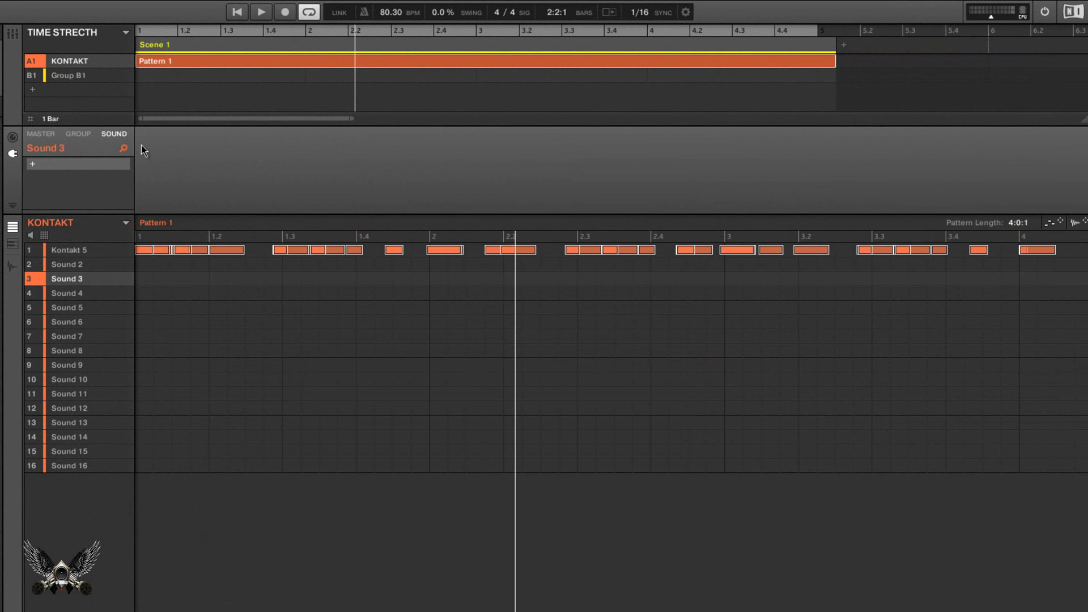
pyautogui.press('Delete')
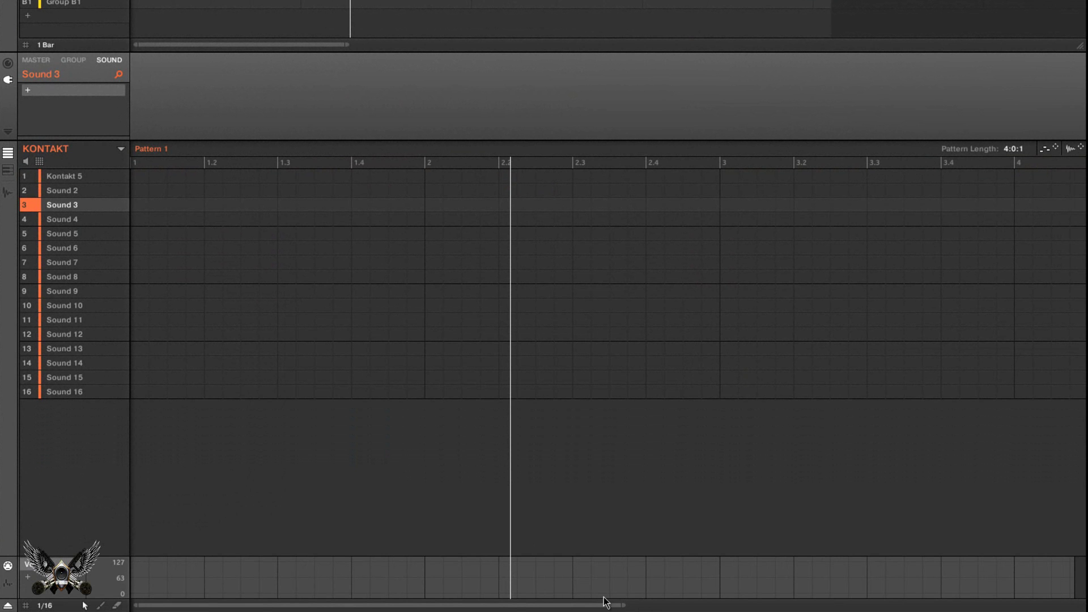
pyautogui.moveTo(623, 601); pyautogui.dragTo(859, 570)
pyautogui.moveTo(863, 169); pyautogui.dragTo(784, 164)
pyautogui.press('Delete')
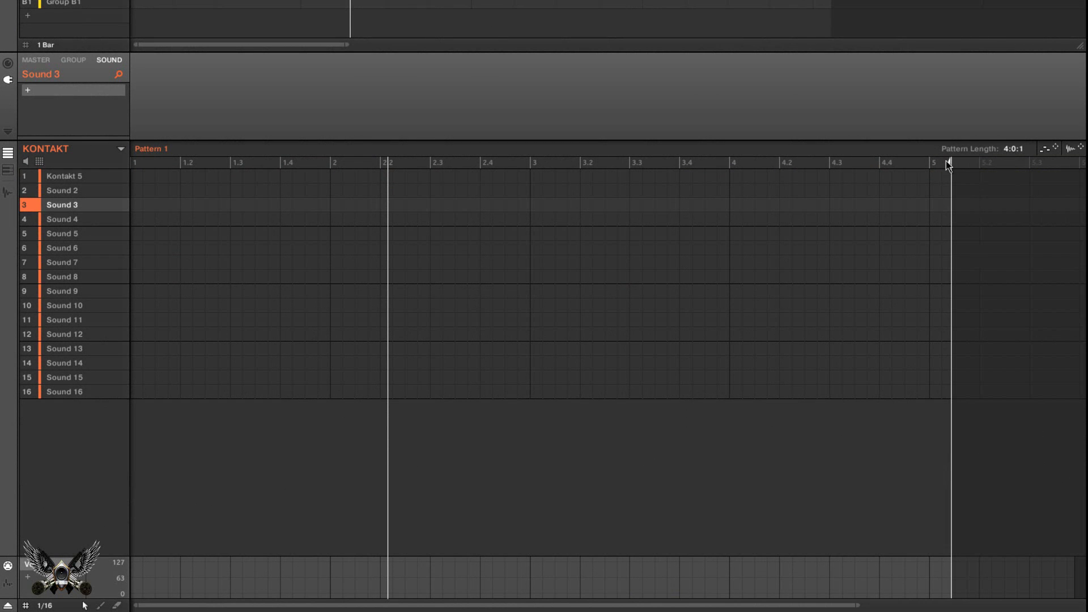
pyautogui.moveTo(948, 161); pyautogui.dragTo(928, 162)
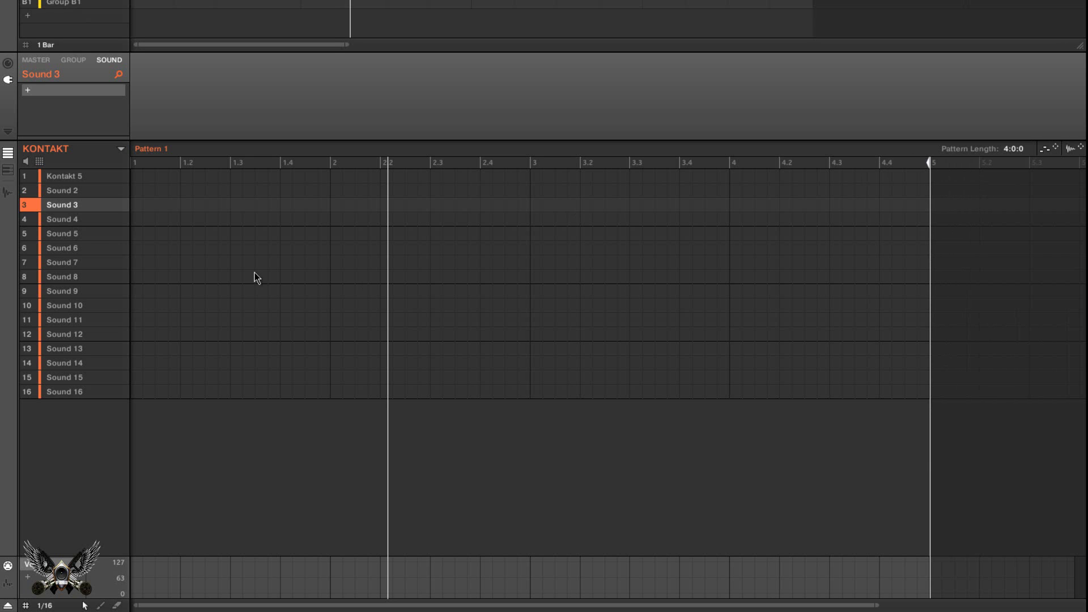
# Add a Kontakt 5 note at step 1 stretched across all four bars, shown in the piano roll
pyautogui.click(84, 178)
pyautogui.click(138, 178)
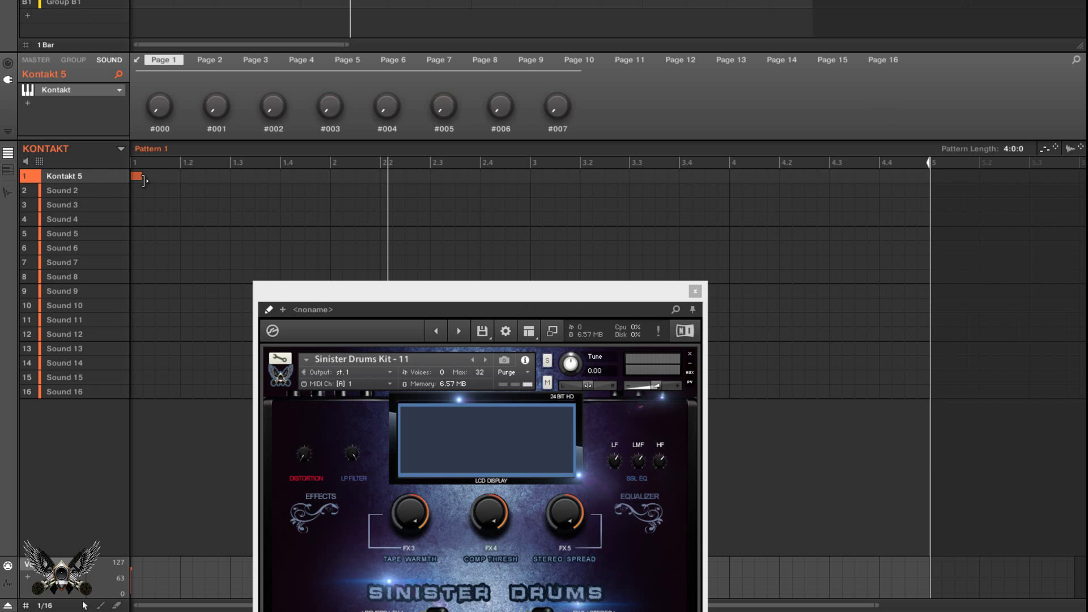
pyautogui.moveTo(144, 180); pyautogui.dragTo(931, 179)
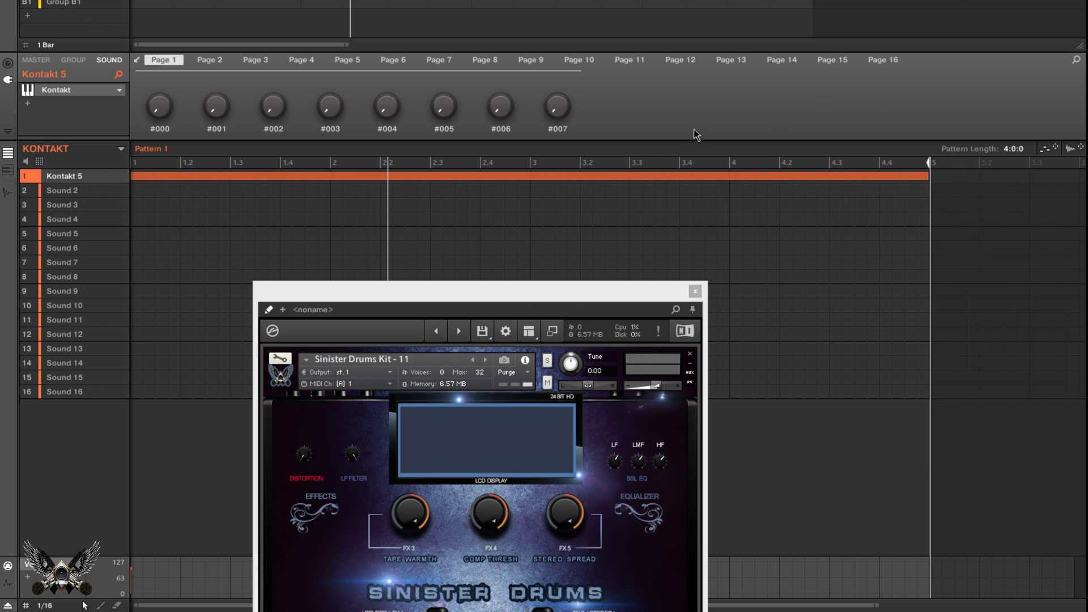
pyautogui.click(9, 171)
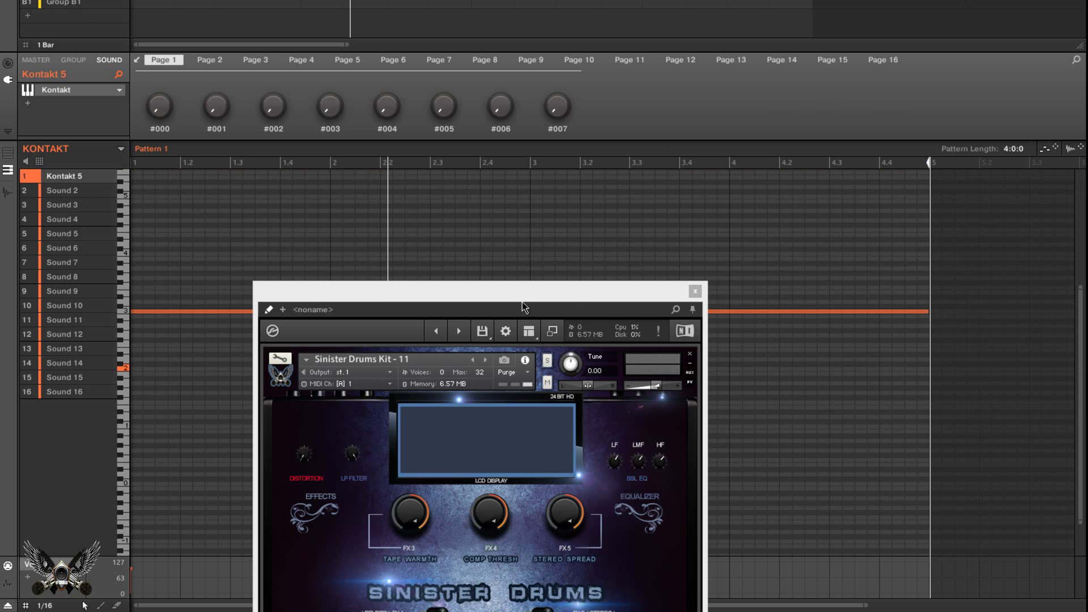
# Check the sample in Group B1, then return to the KONTAKT group's instrument
pyautogui.moveTo(514, 300); pyautogui.dragTo(690, 19)
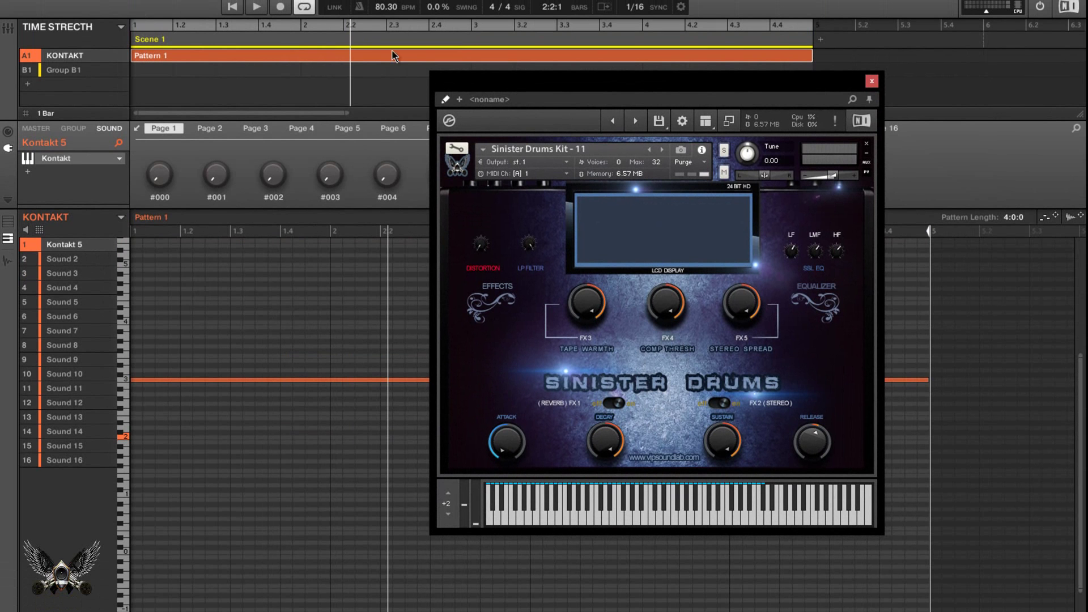
pyautogui.click(59, 69)
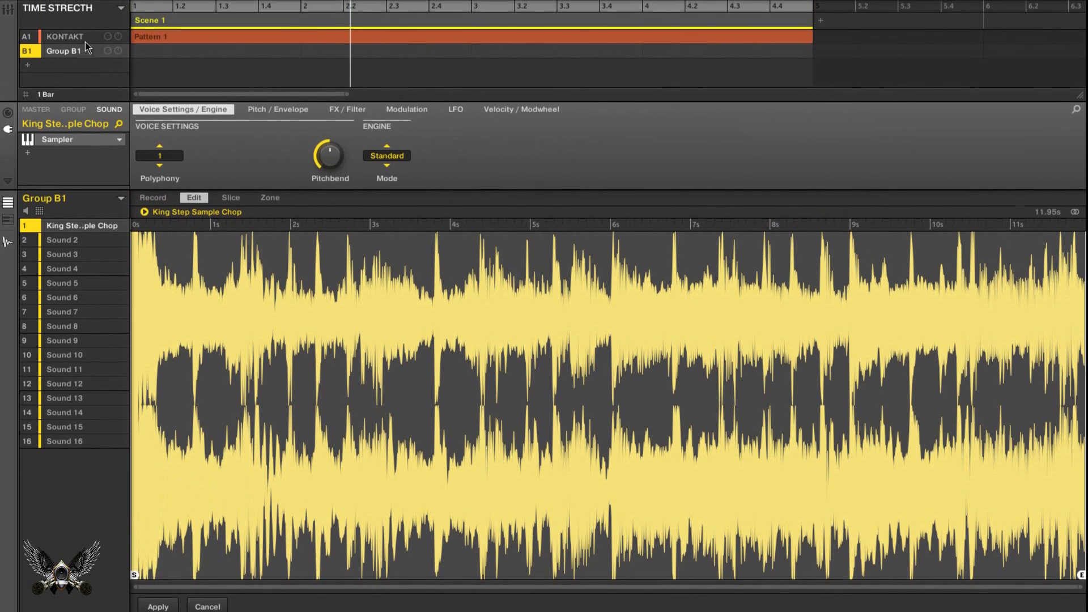
pyautogui.click(85, 42)
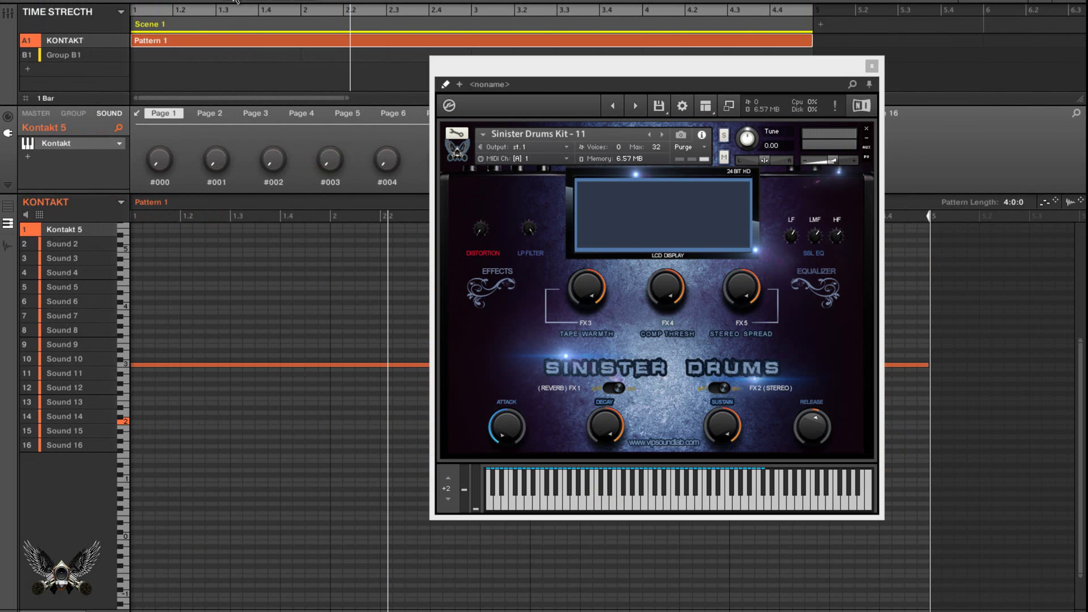
# Play the pattern through Kontakt and drag the four-bar note down to a much lower pitch
pyautogui.press('space')
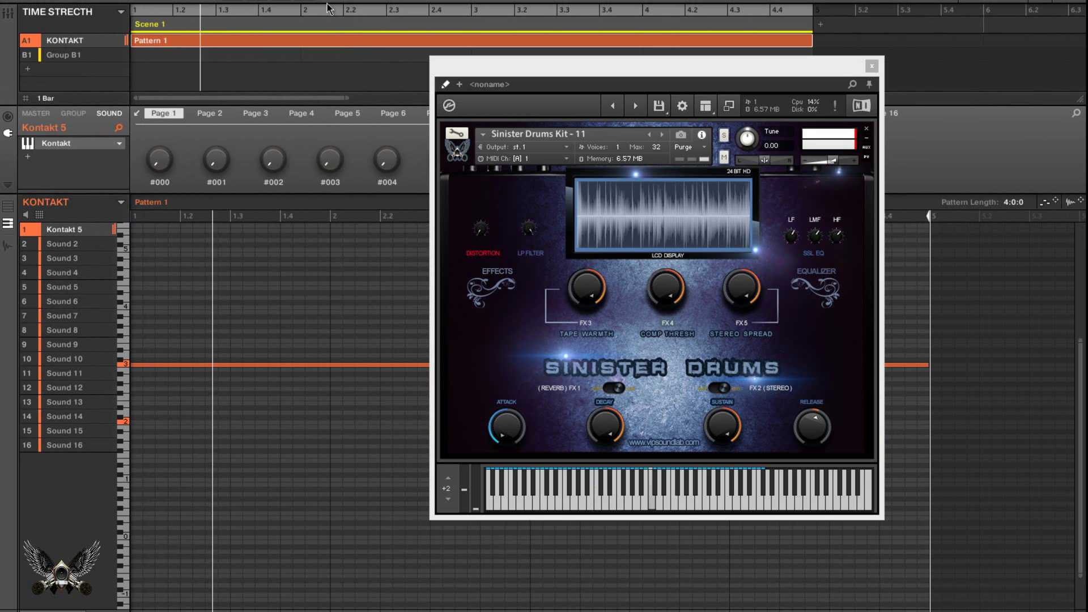
pyautogui.moveTo(561, 76); pyautogui.dragTo(322, 412)
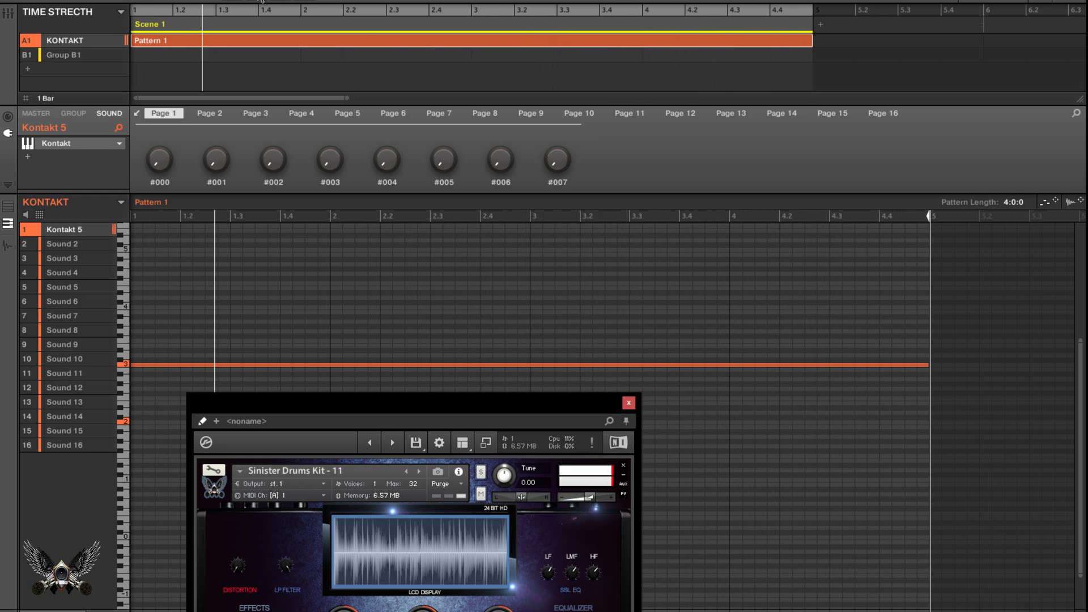
pyautogui.moveTo(356, 408); pyautogui.dragTo(448, 58)
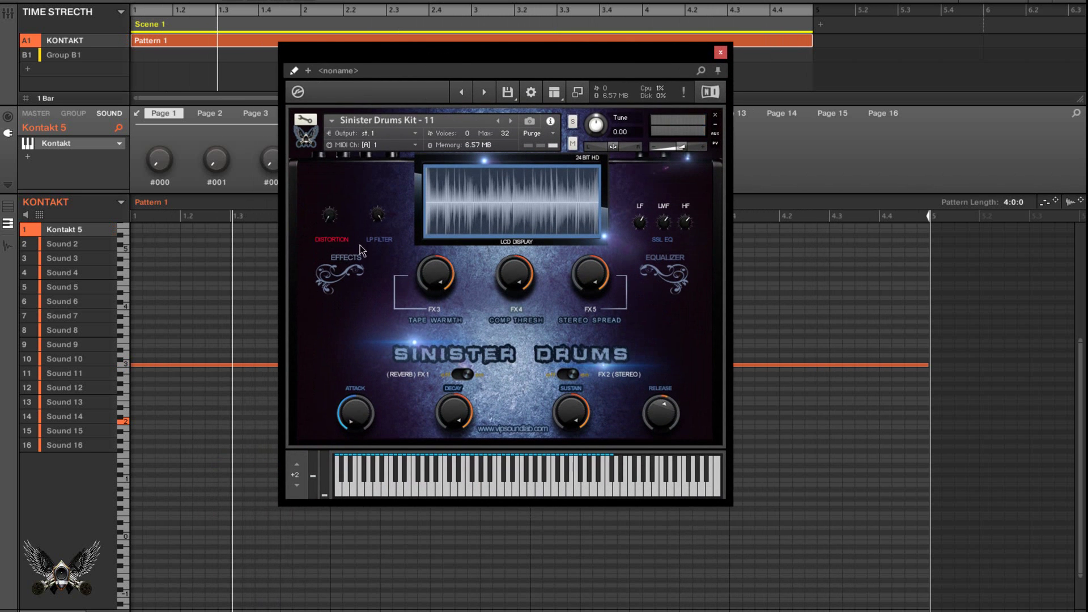
pyautogui.moveTo(189, 365); pyautogui.dragTo(186, 511)
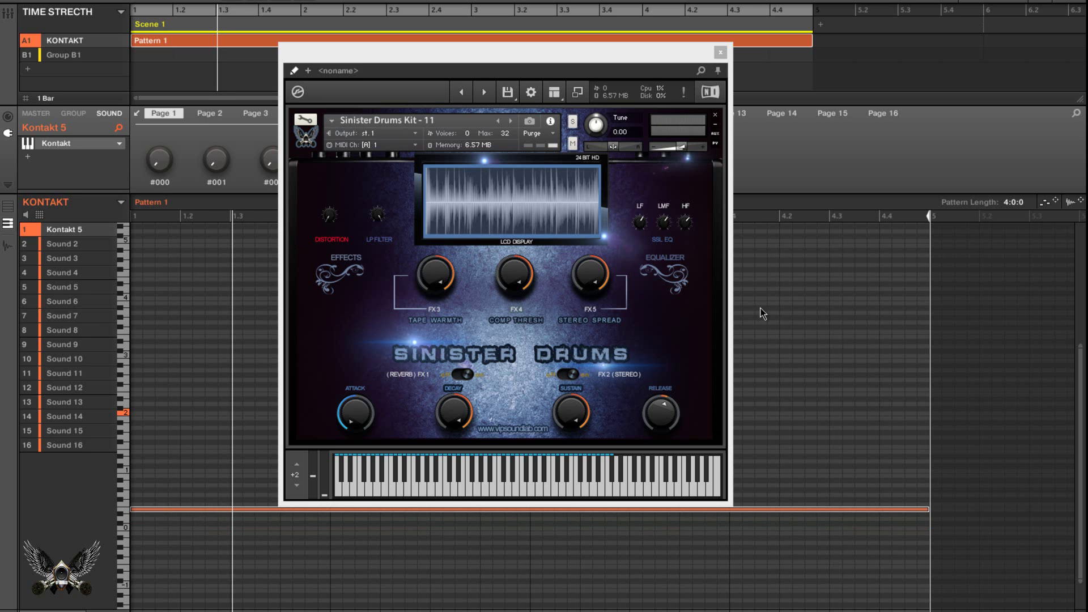
# Audition the pattern through the Kontakt instrument, starting and then stopping playback
pyautogui.click(570, 409)
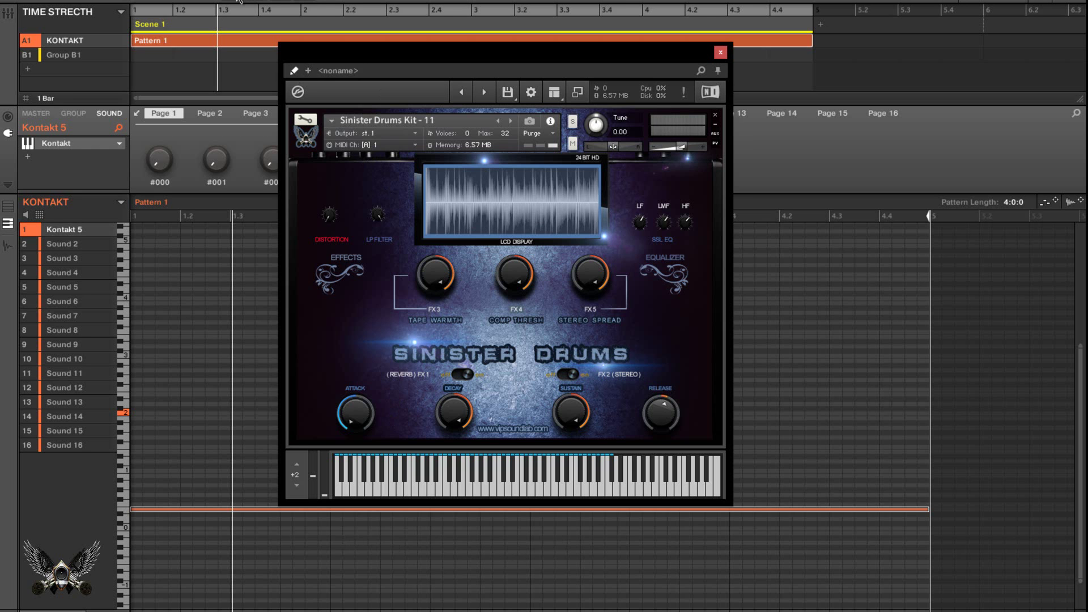
pyautogui.press('space')
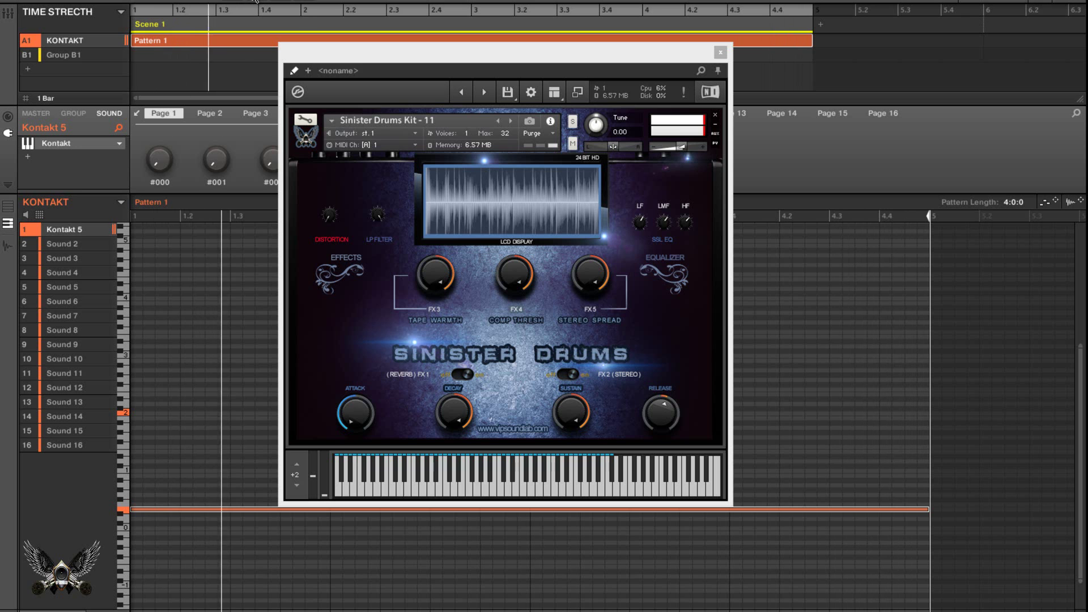
pyautogui.press('space')
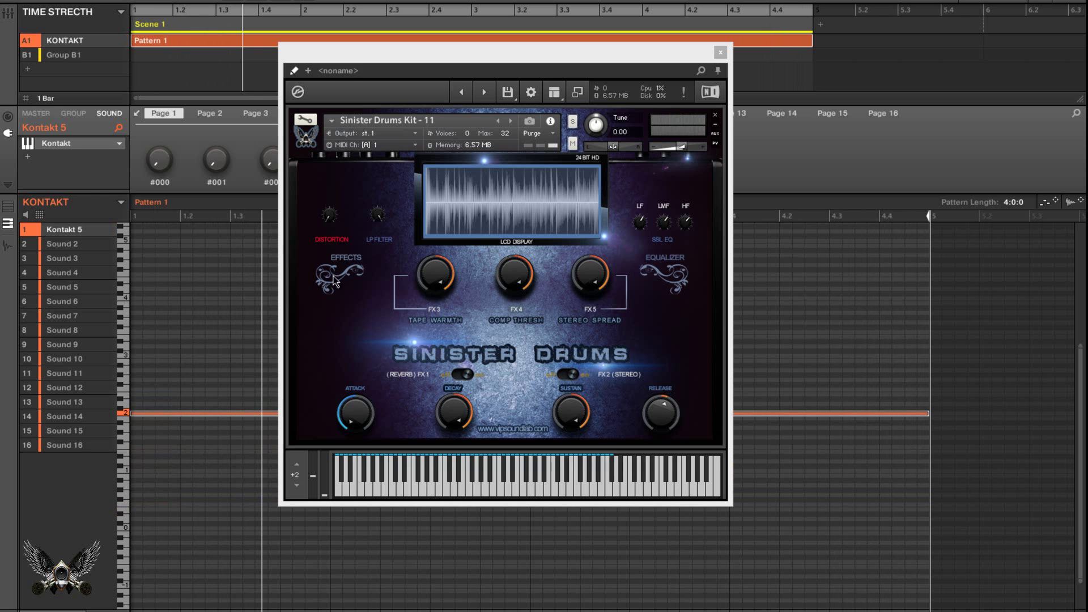
pyautogui.press('space')
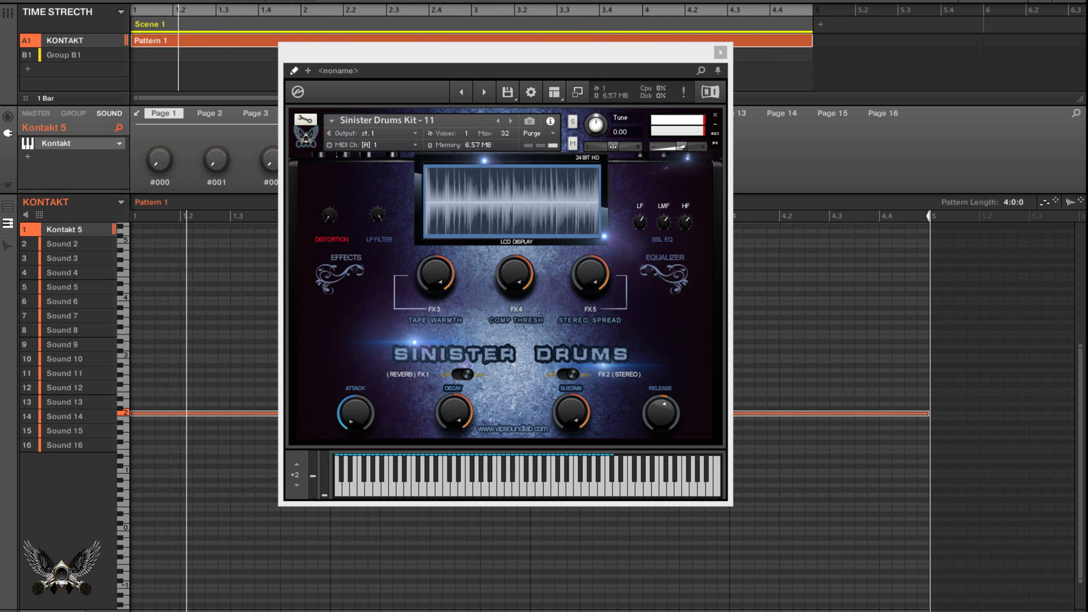
pyautogui.press('space')
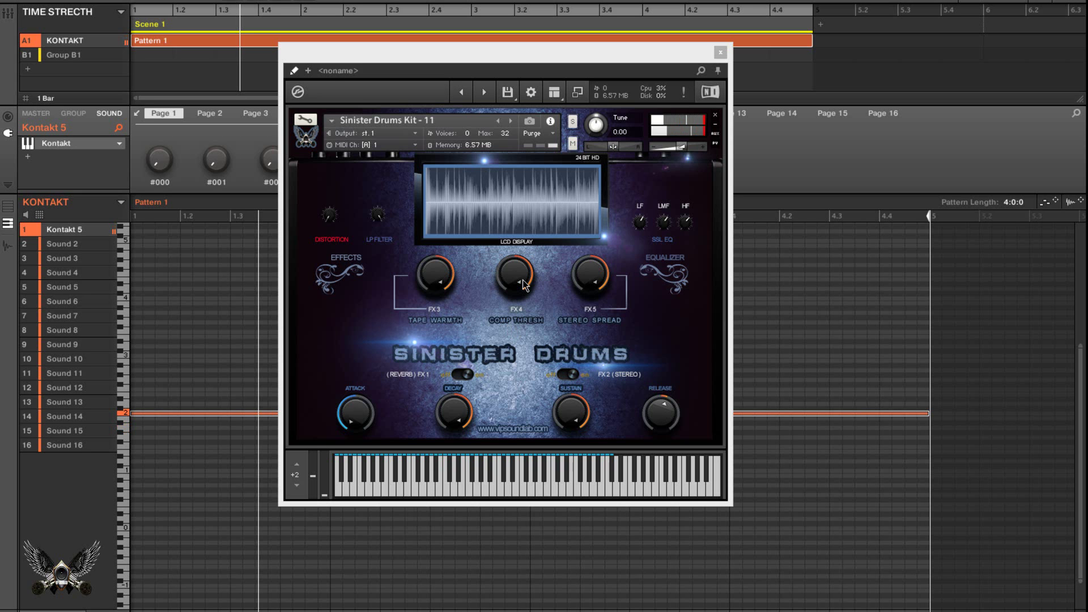
pyautogui.click(640, 220)
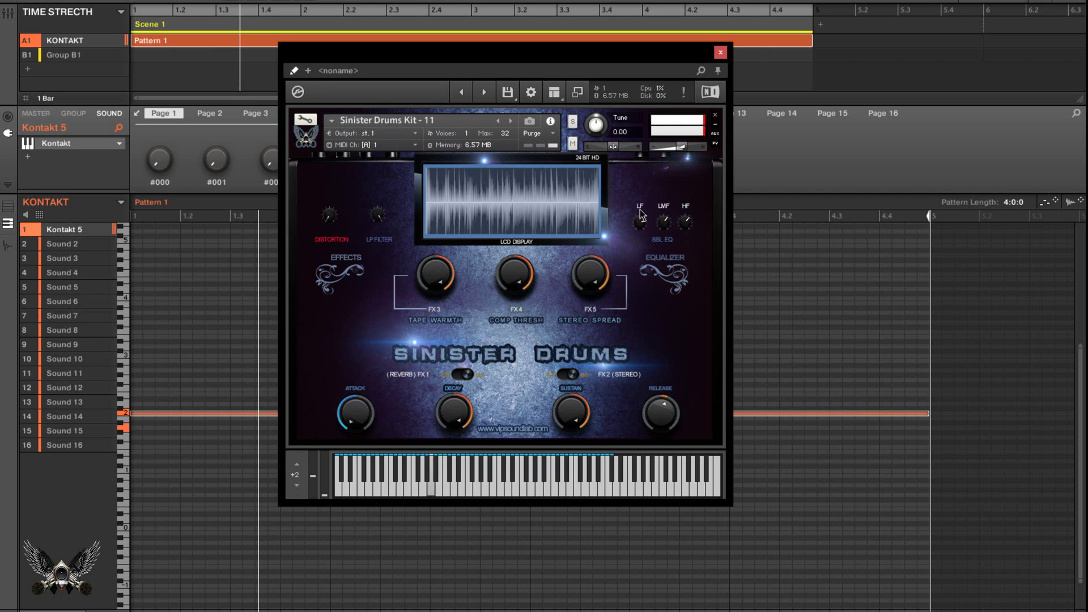